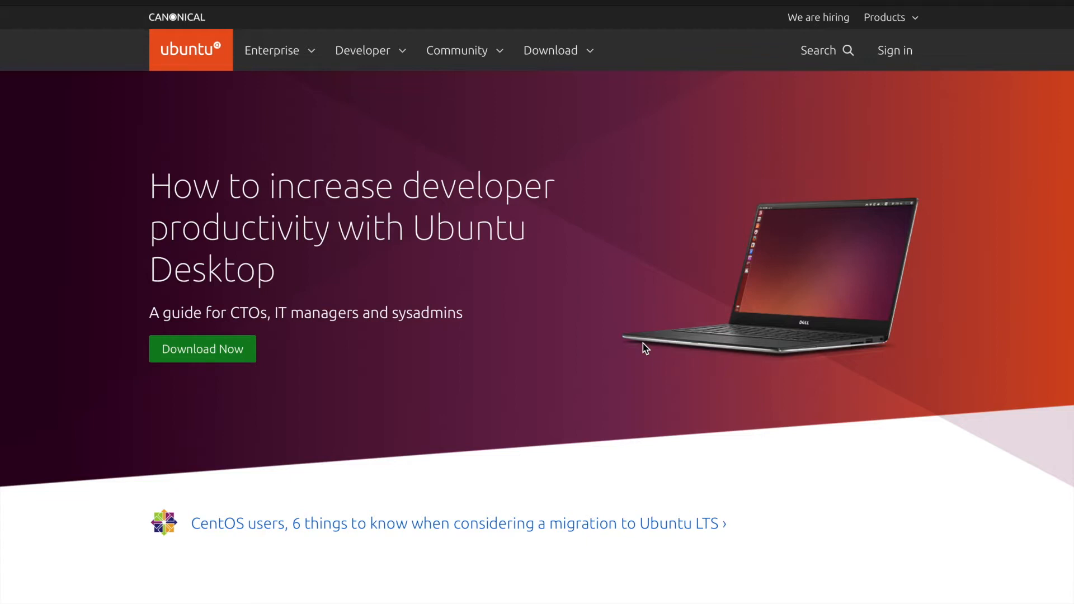
Launch VMware Fusion from Launchpad by searching 'vm', and centre its installation-method dialog
key(F4)
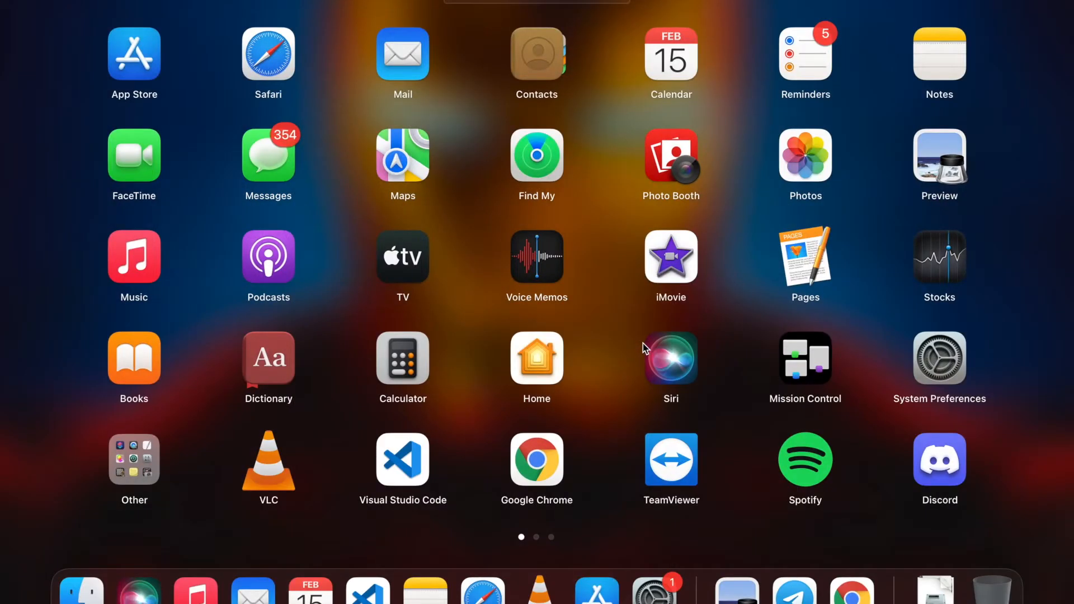
scroll(643, 343, right, 3)
scroll(669, 337, left, 3)
scroll(669, 337, right, 3)
scroll(669, 337, left, 3)
text(vm)
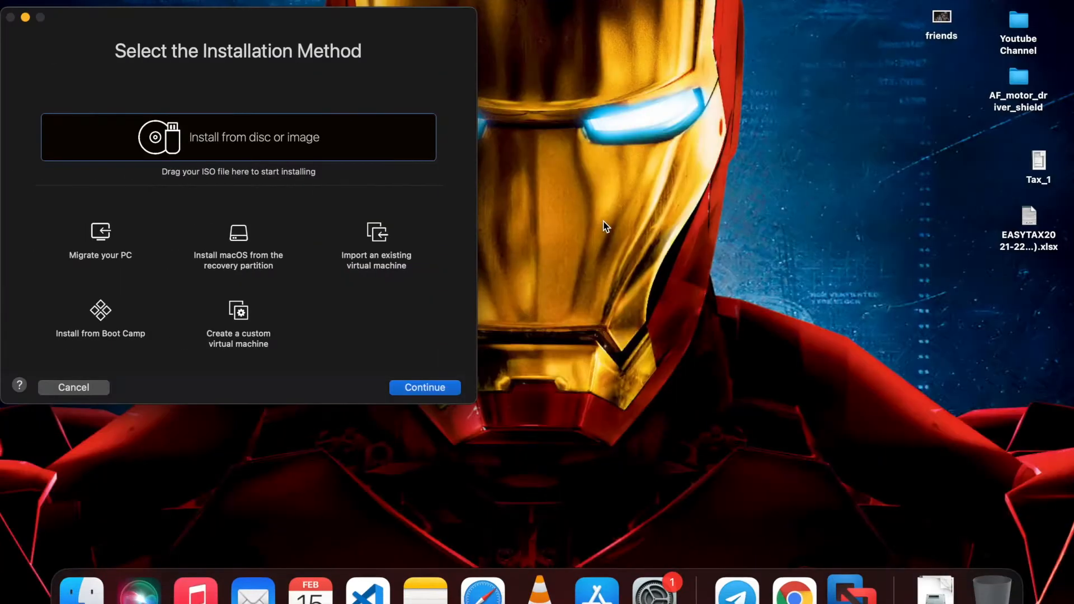
drag(266, 18, 521, 36)
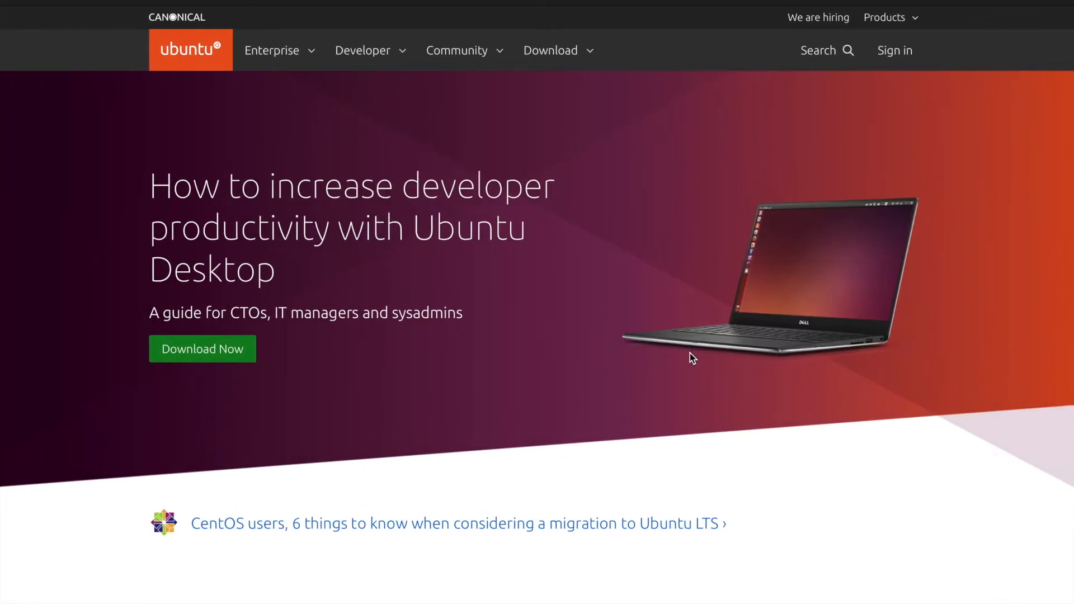
Start the Ubuntu Desktop 20.04 LTS download from the Ubuntu website
click(560, 64)
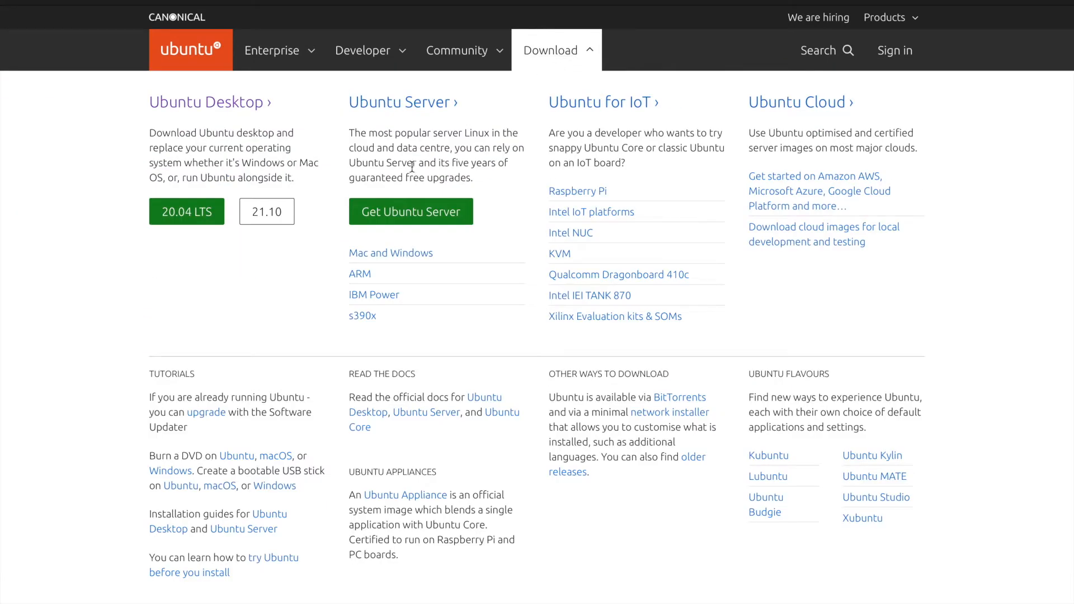
click(213, 215)
scroll(410, 338, down, 4)
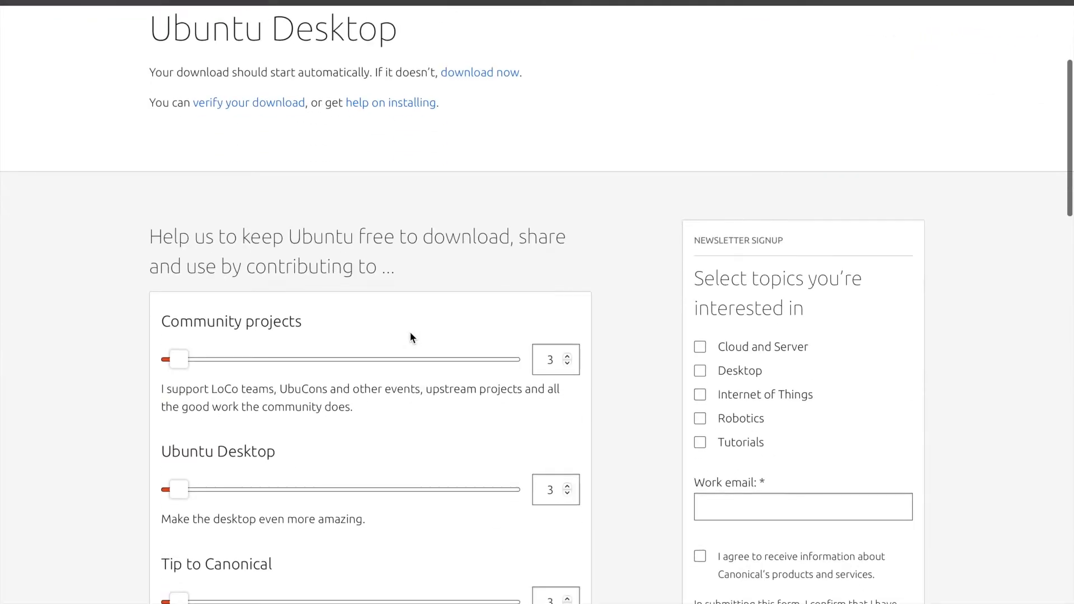
scroll(411, 334, up, 4)
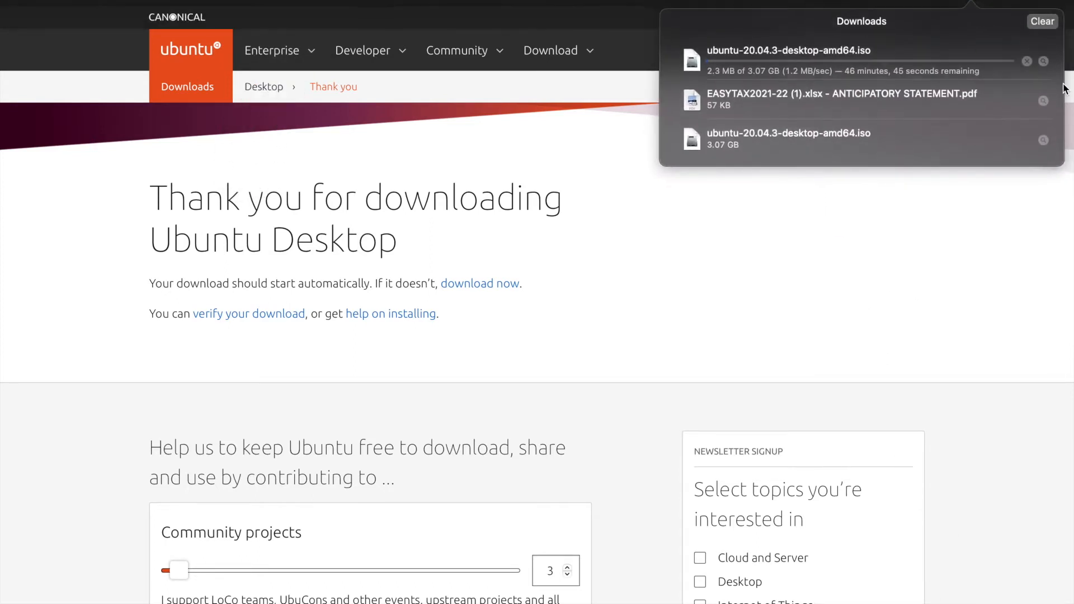
Stop the duplicate ISO download and leave full-screen Safari for the desktop
click(1027, 60)
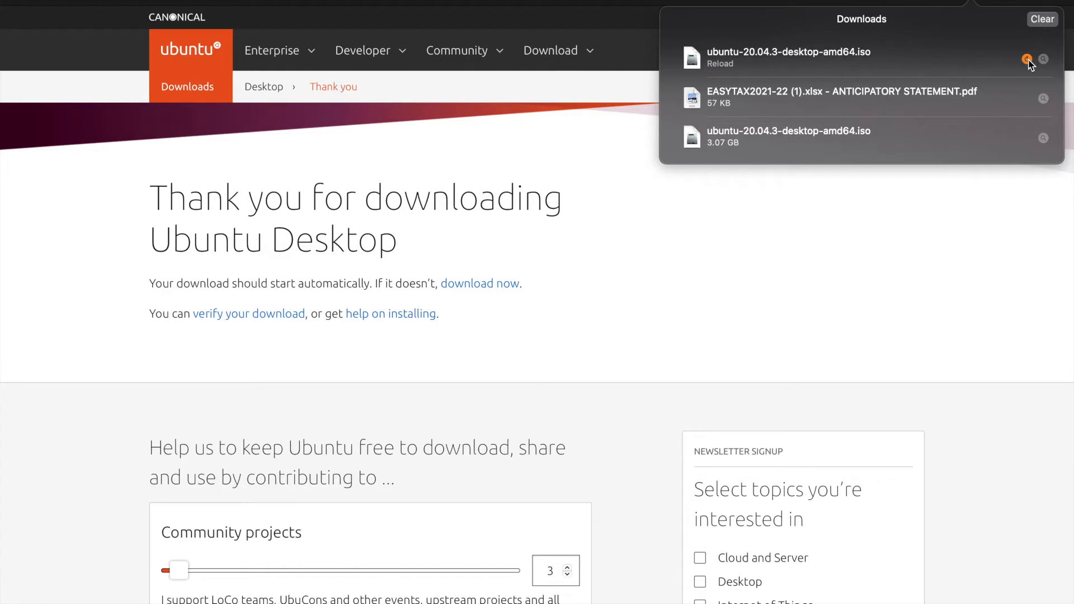
click(1034, 19)
key(ctrl+Left)
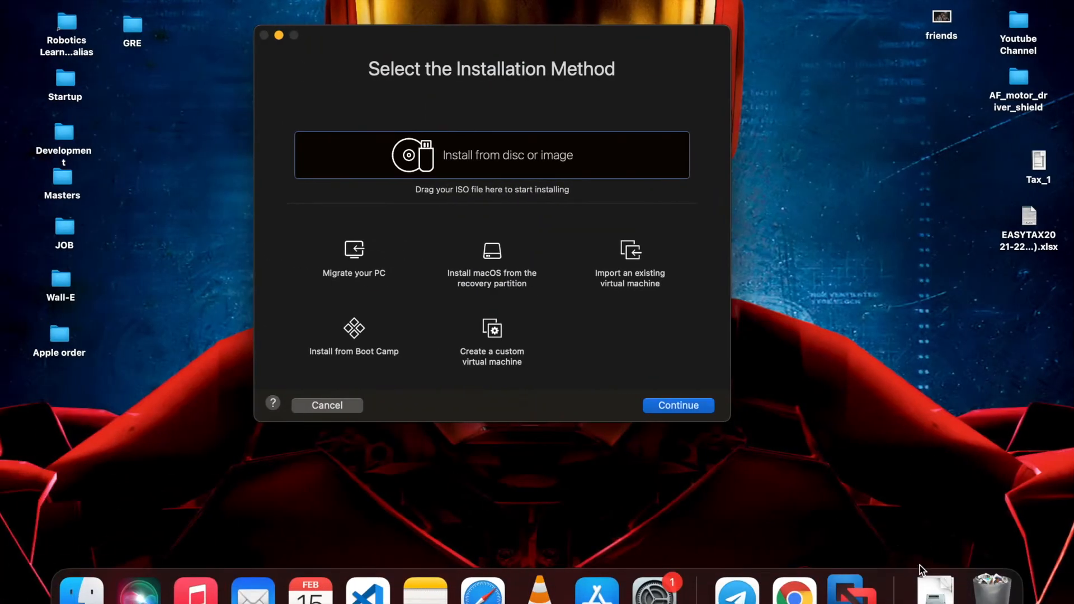
Select the ubuntu-20.04.3 ISO in the Finder Downloads folder, then bring up Safari's Dock menu
click(934, 587)
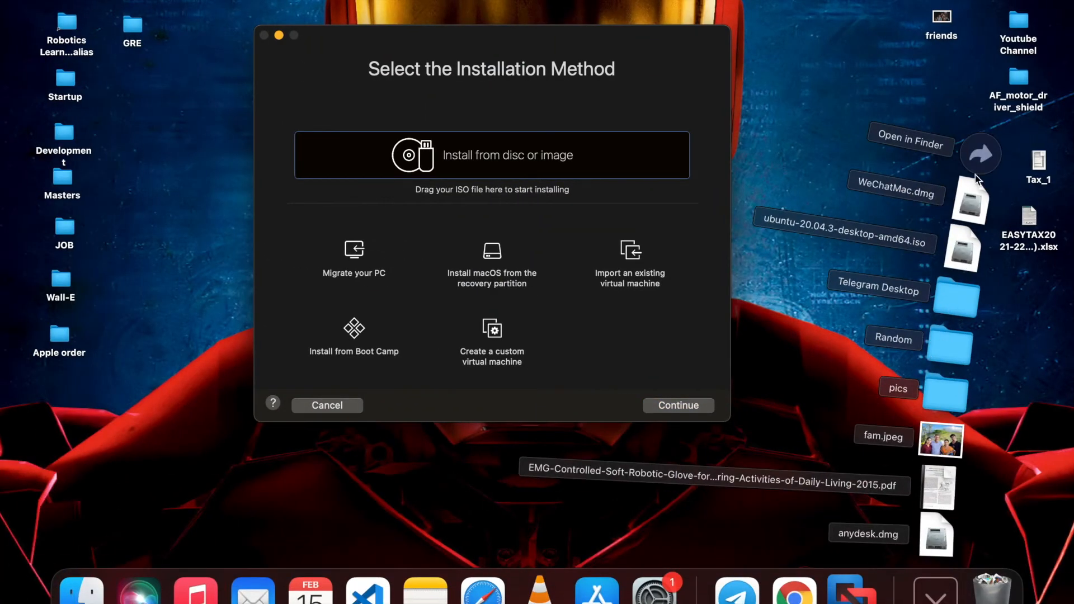
click(976, 168)
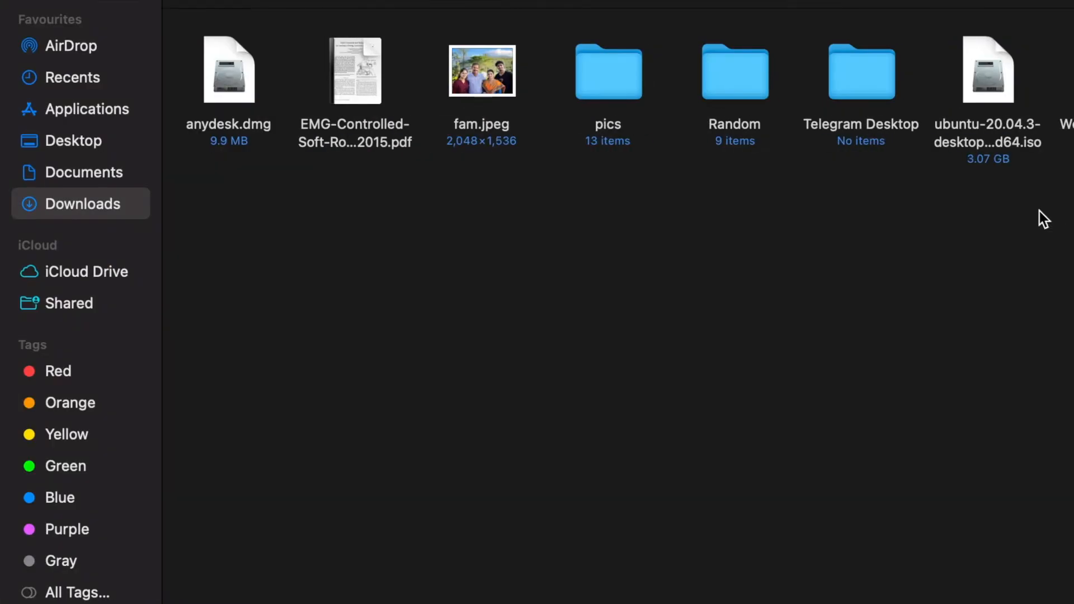
click(985, 103)
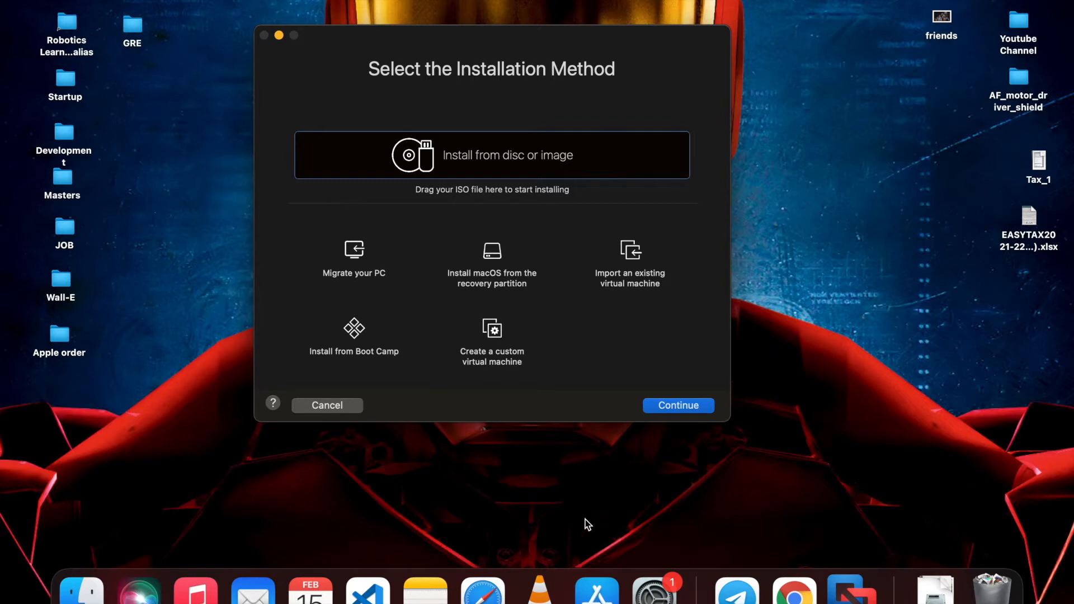
right_click(509, 596)
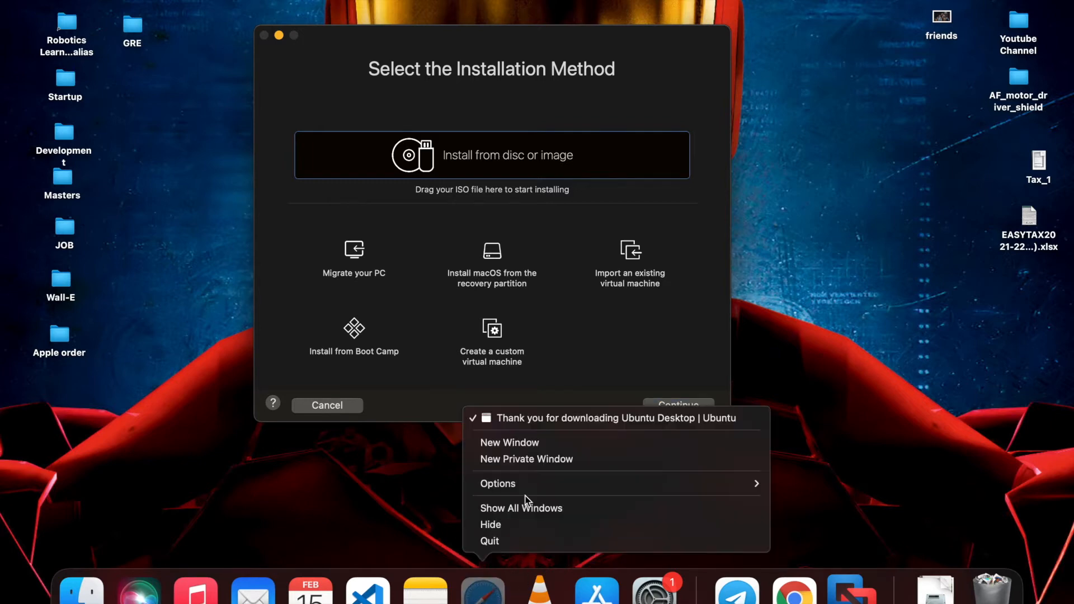
Dismiss the Safari menu and choose Install from disc or image in VMware Fusion
click(898, 384)
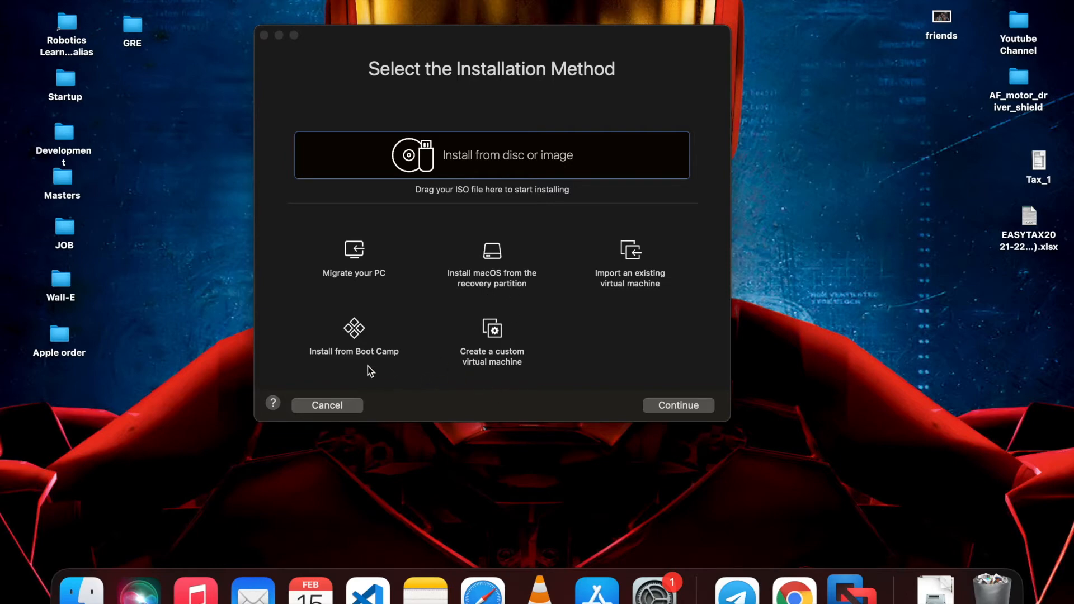
click(497, 157)
double_click(496, 157)
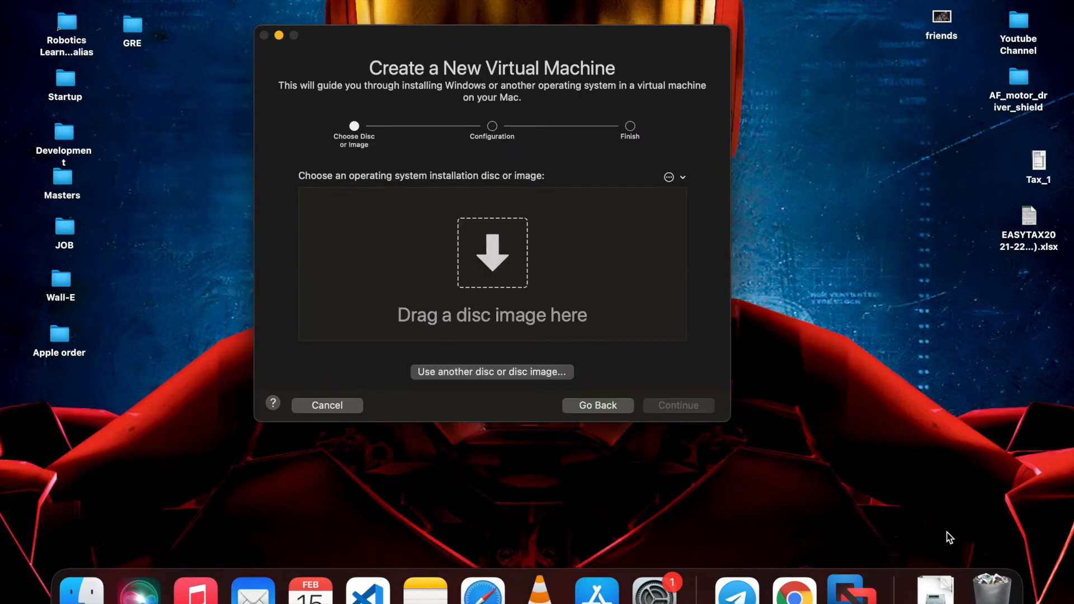
Open the Downloads folder in a windowed Finder placed beside the VMware dialog
click(935, 591)
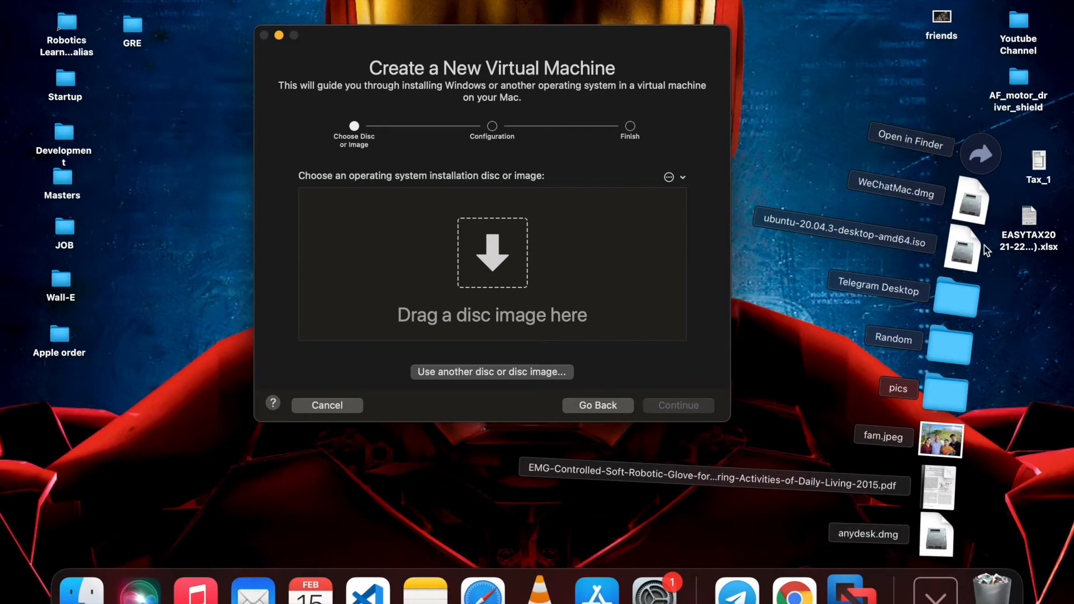
click(980, 157)
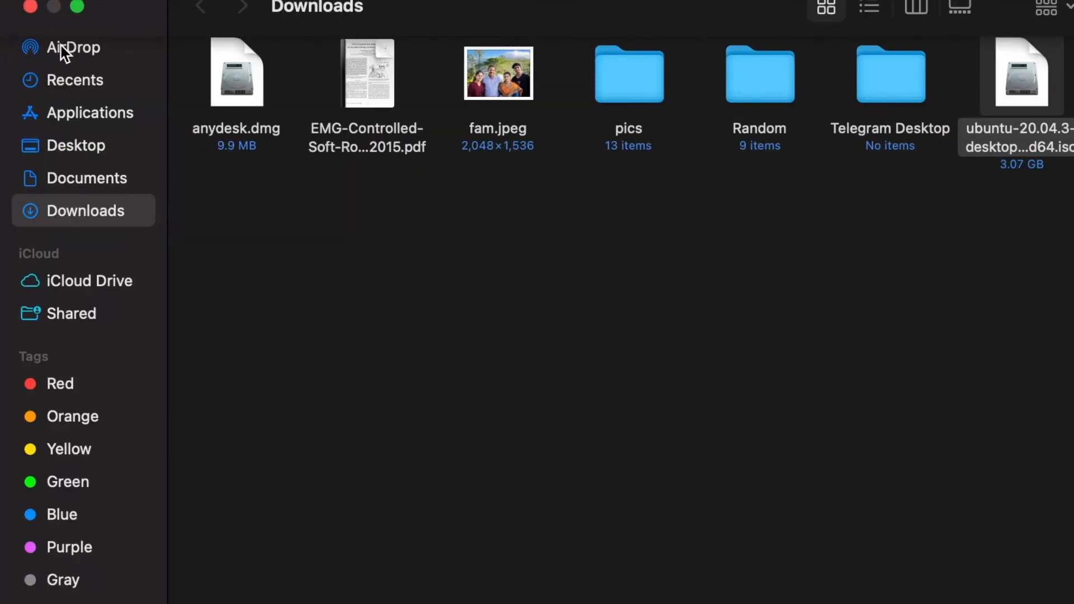
click(77, 9)
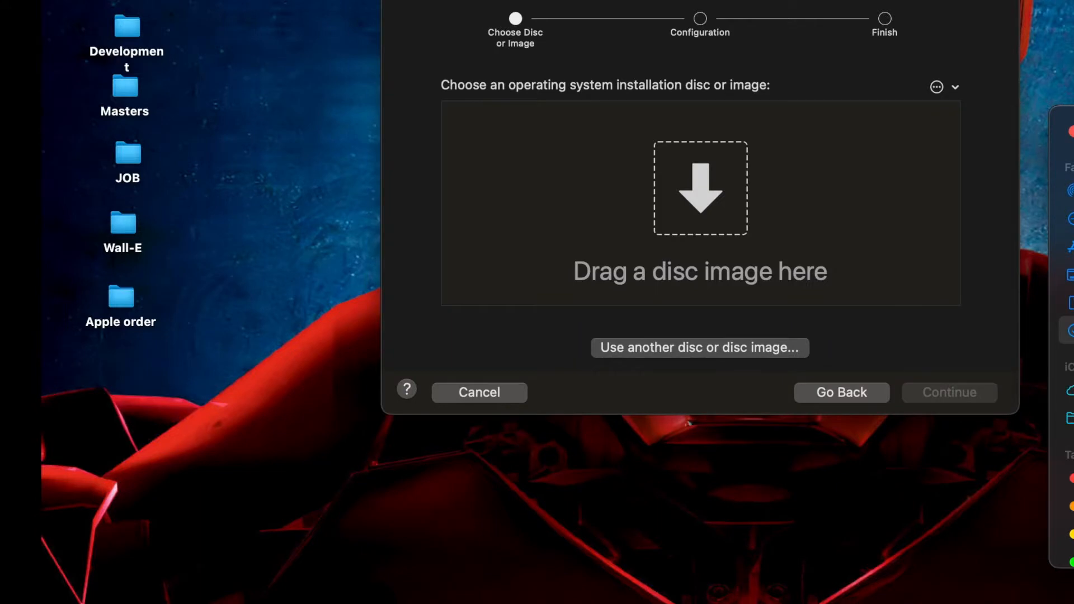
drag(1073, 115, 886, 323)
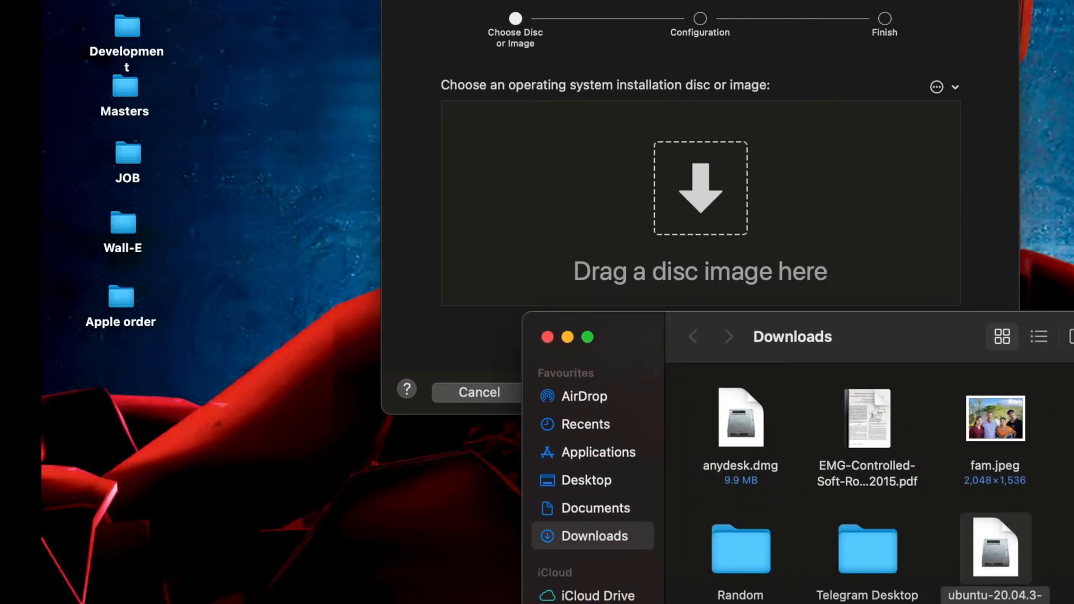
Drop ubuntu-20.04.3-desktop-amd64.iso into the disc image chooser, close Finder, and continue
click(1001, 554)
drag(1001, 553, 731, 204)
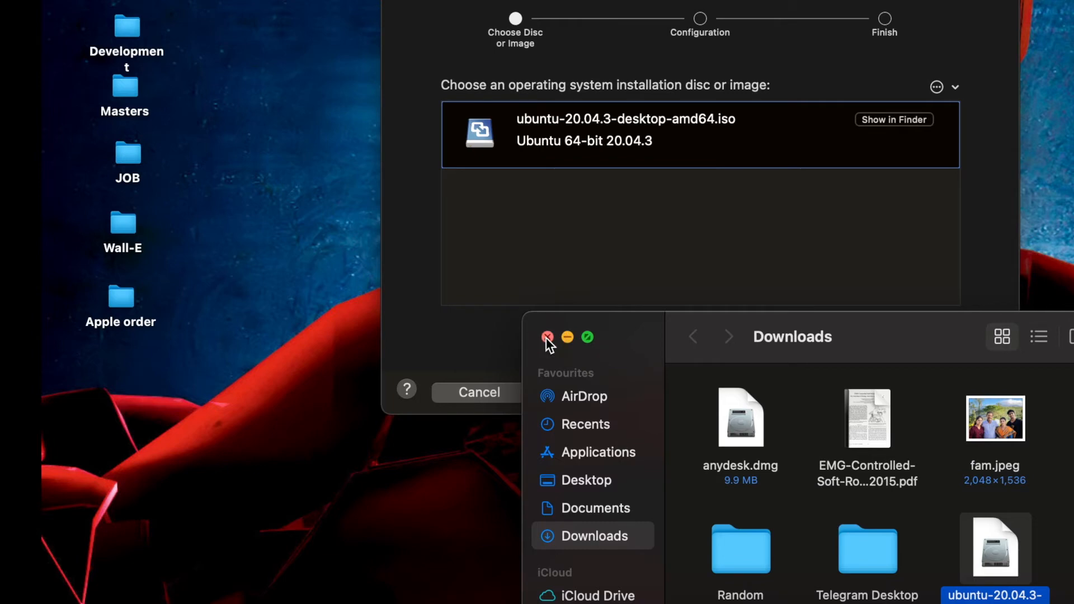
click(543, 337)
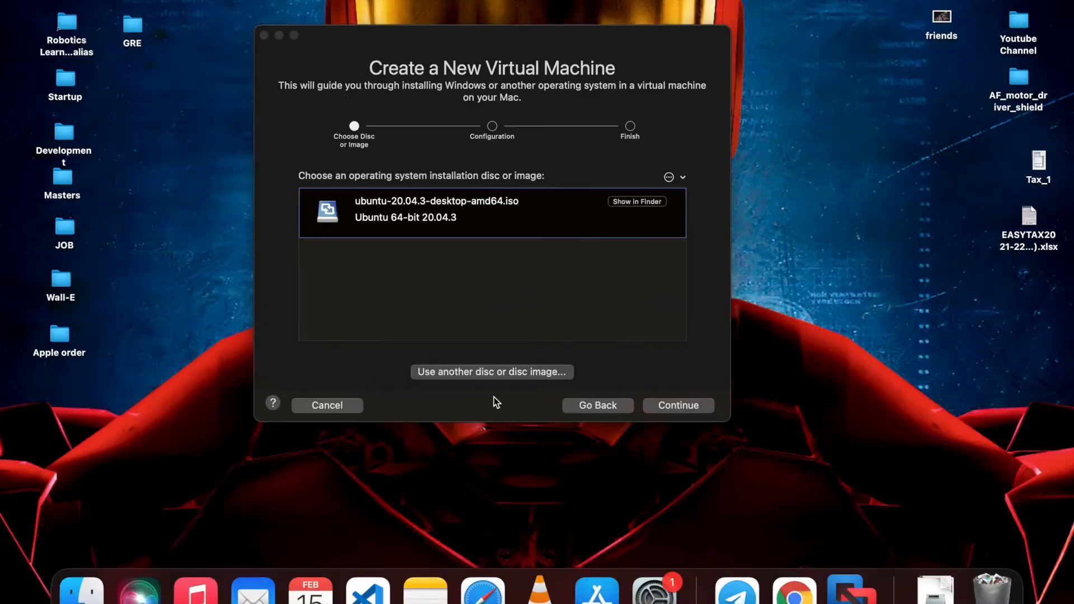
click(665, 408)
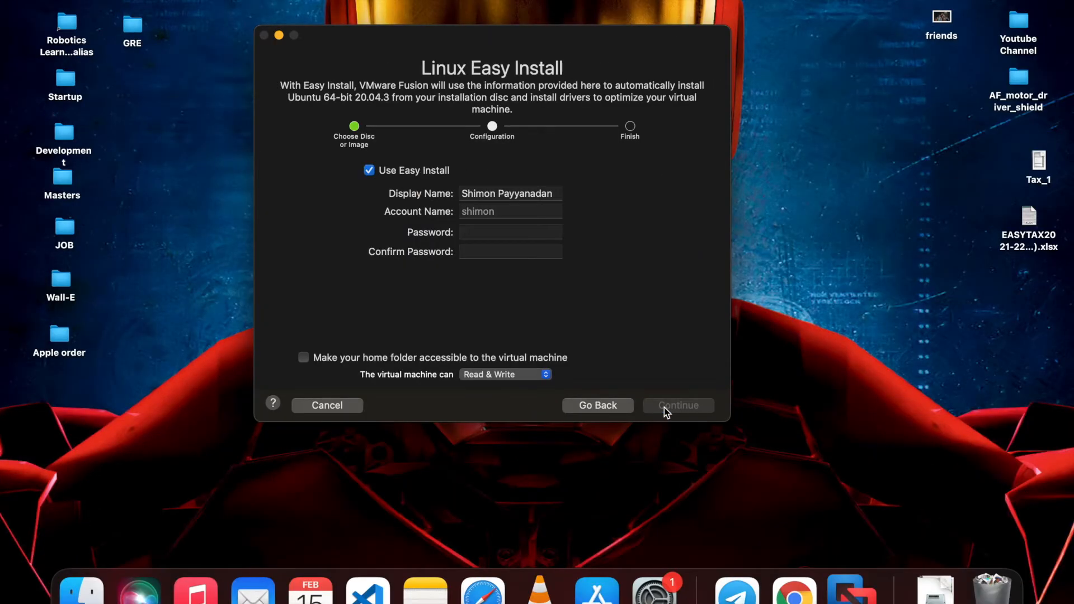
Replace the default Easy Install account name with the new account name
triple_click(519, 193)
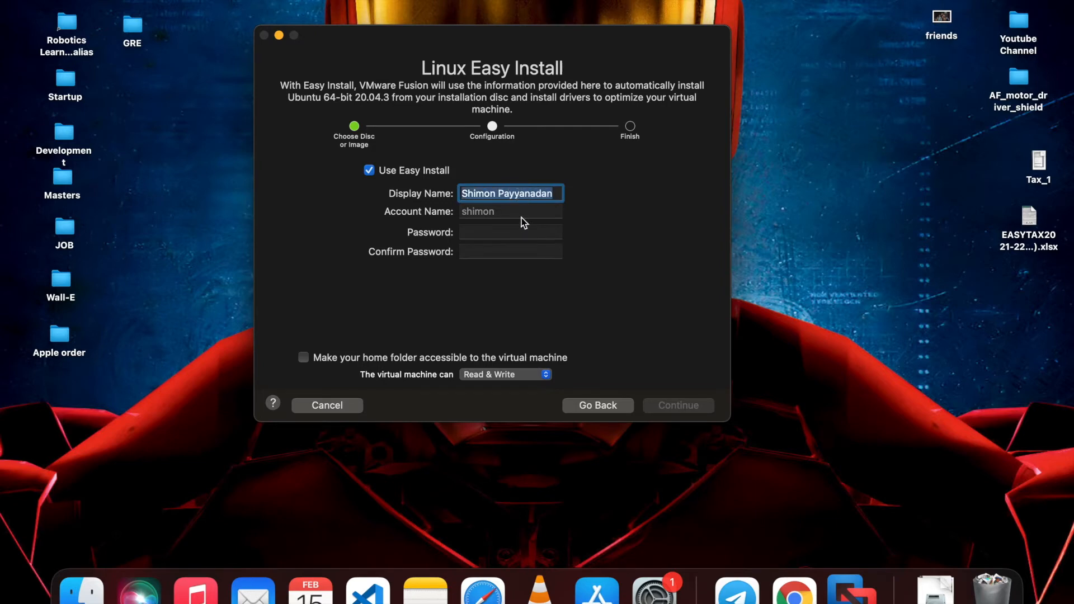
click(513, 210)
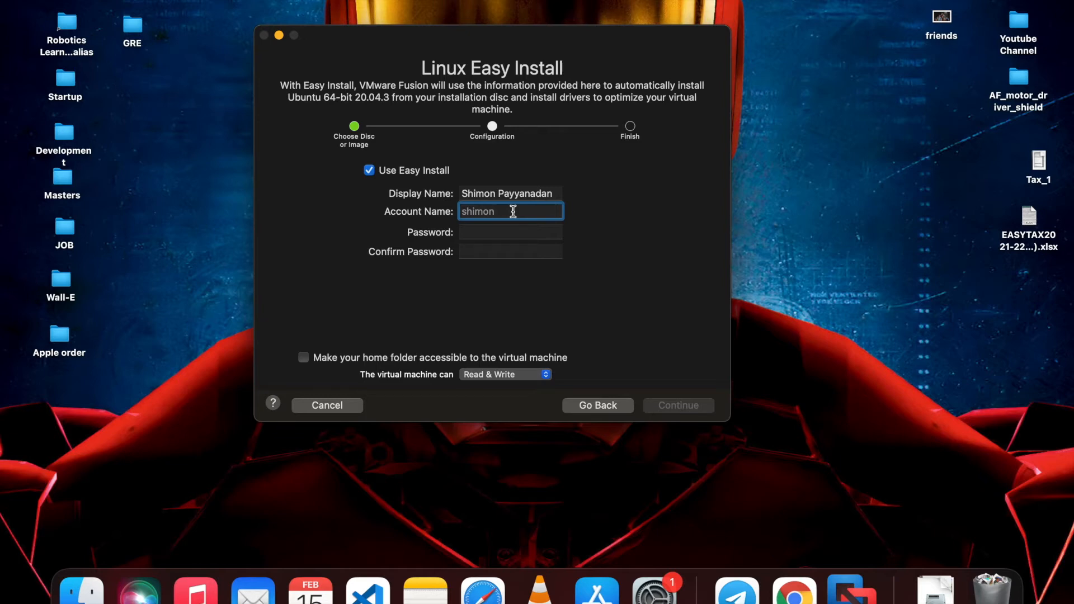
key(BackSpace)
key(BackSpace)
key(BackSpace)
key(BackSpace)
key(BackSpace)
key(BackSpace)
text(letsmakerobots)
Enter the account password and its confirmation in the Easy Install form
click(516, 232)
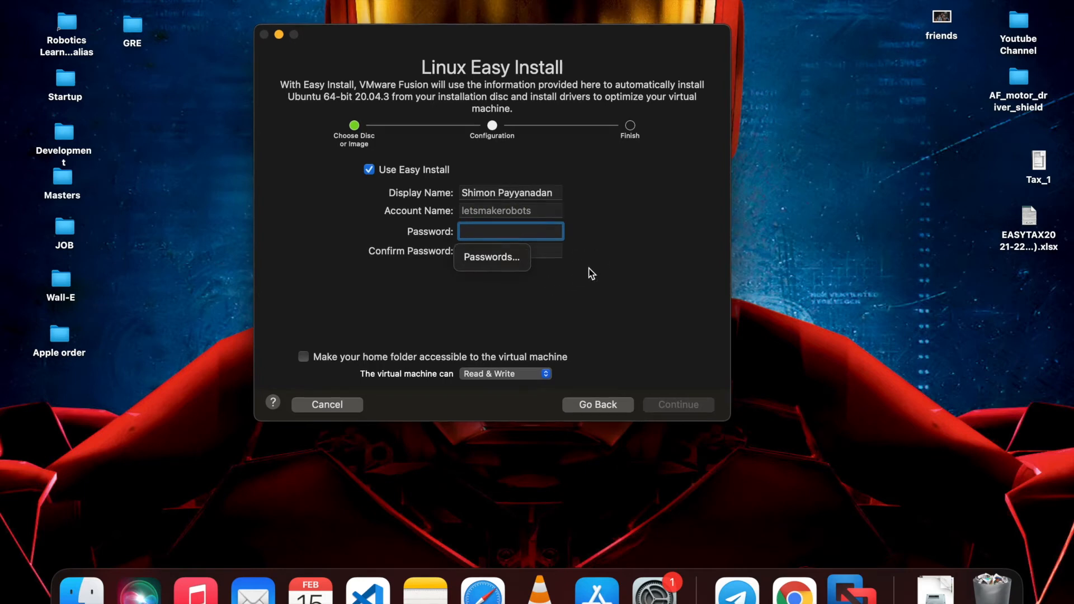
click(542, 250)
click(542, 231)
text(•••••••••••••)
key(Tab)
text(•••••••••••••••)
key(BackSpace)
key(BackSpace)
key(BackSpace)
key(BackSpace)
key(BackSpace)
key(BackSpace)
key(BackSpace)
key(BackSpace)
key(BackSpace)
key(BackSpace)
key(BackSpace)
key(BackSpace)
key(BackSpace)
key(BackSpace)
key(BackSpace)
text(••••••••••••••)
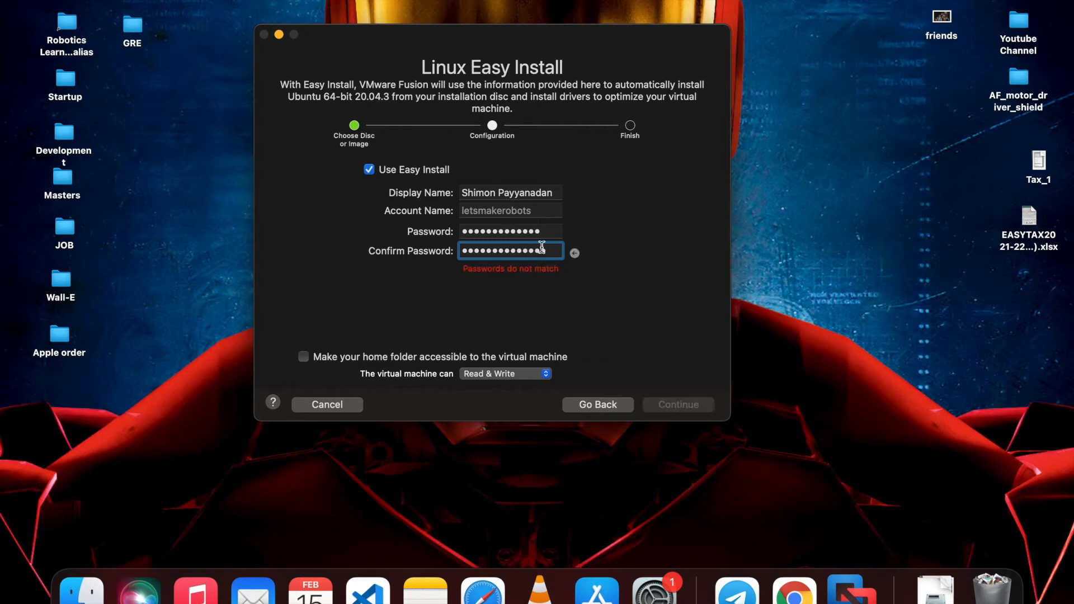
Retype the confirmation and the password to try to make them match
double_click(546, 250)
key(BackSpace)
text(•••••••••••••)
click(540, 232)
double_click(540, 232)
text(••••)
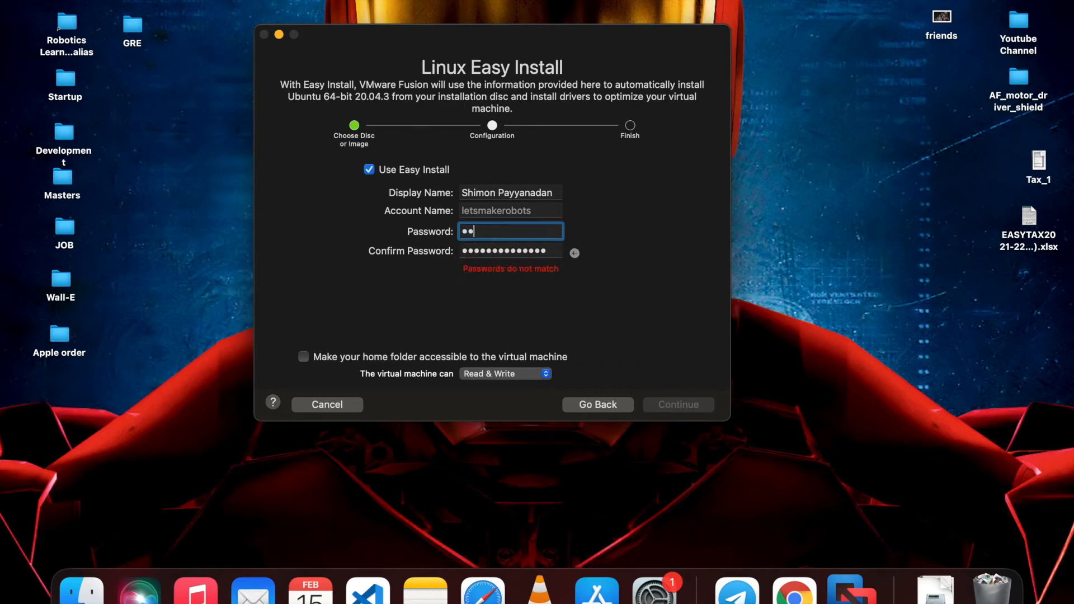
text(••••••••••)
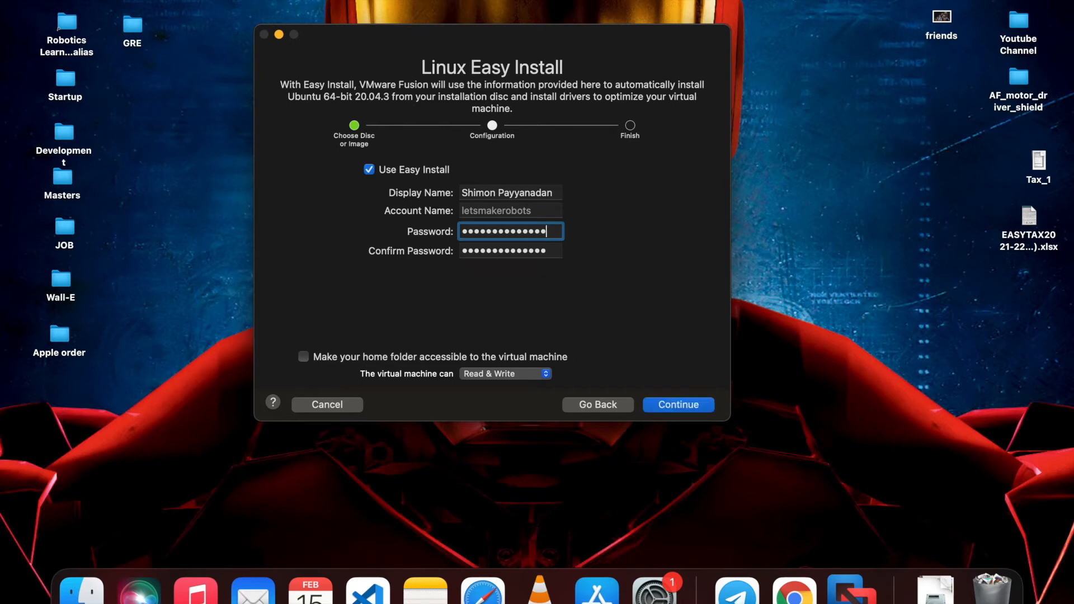
Proceed past the summary via Customize Settings and save the Ubuntu 64-bit 20.04.3 VM in Virtual Machines
click(677, 411)
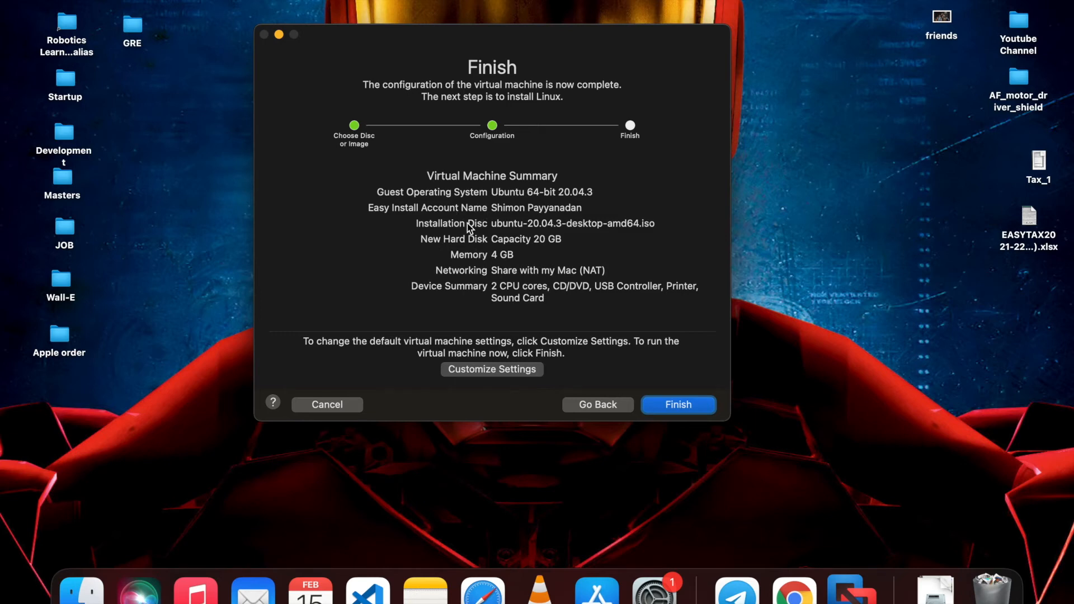
drag(446, 241, 487, 247)
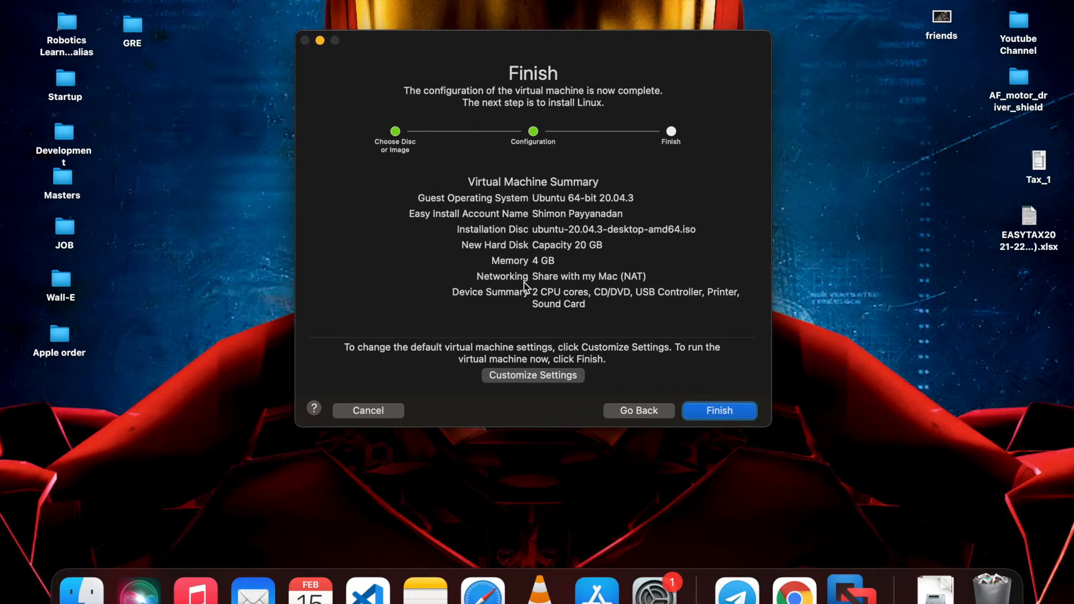
click(530, 372)
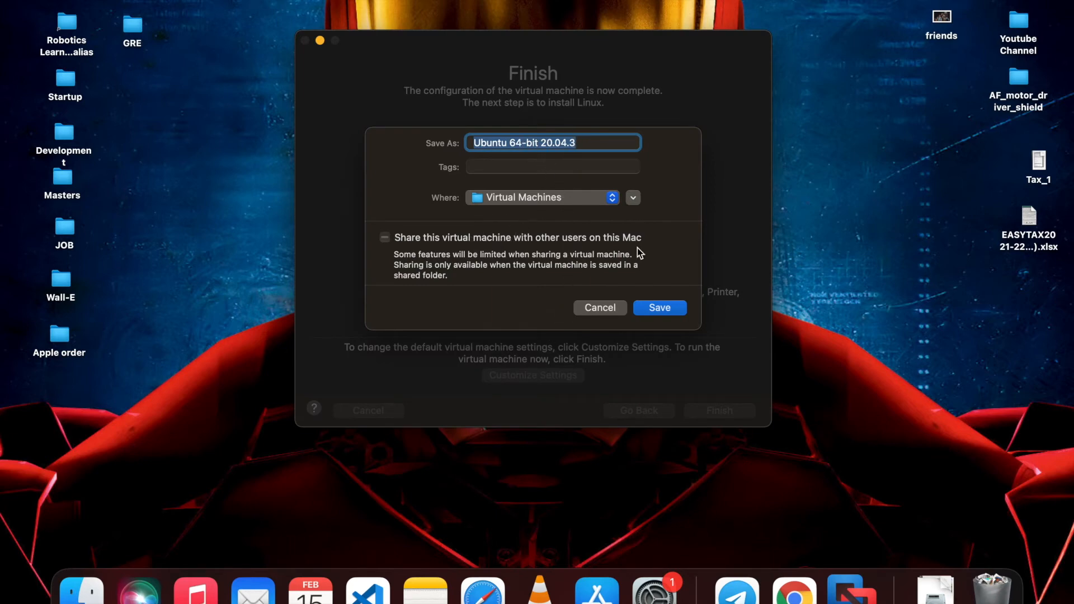
click(655, 302)
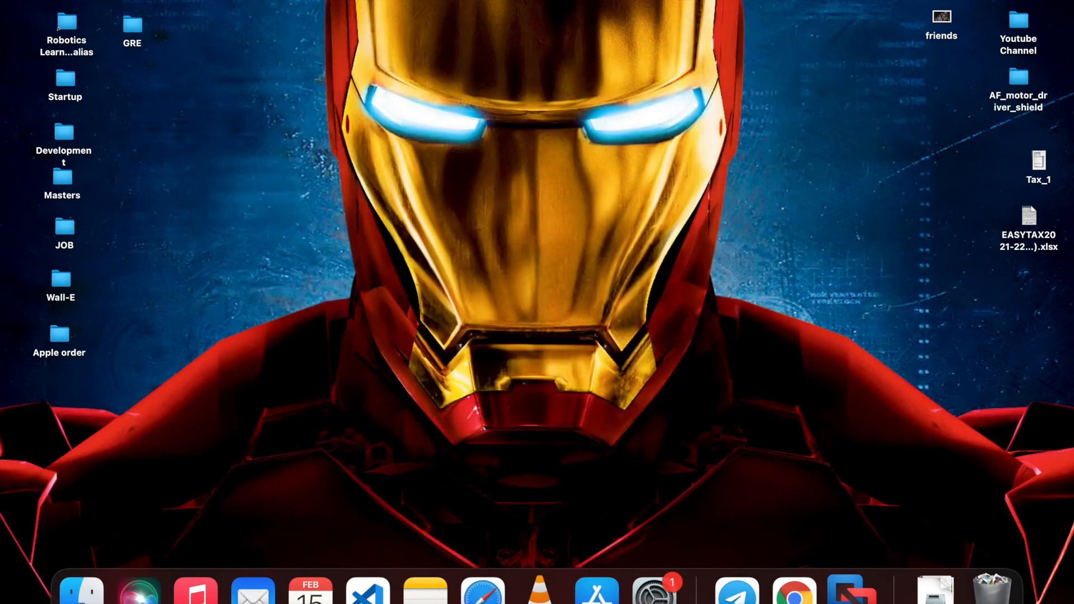
Move the Settings window and the Ubuntu VM window out of the way
drag(366, 118, 534, 118)
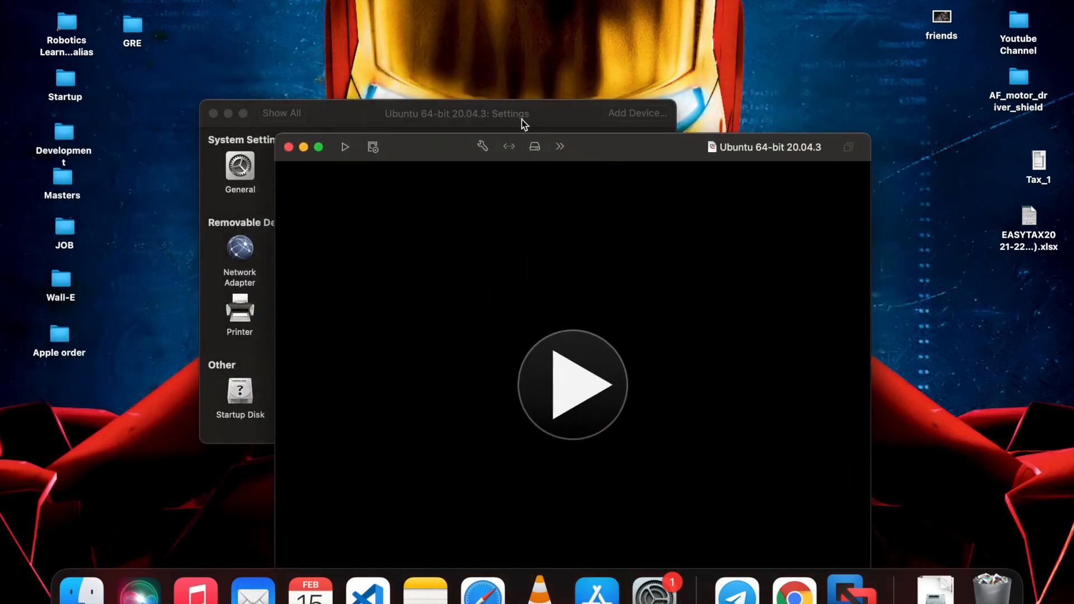
drag(524, 123, 536, 51)
click(756, 263)
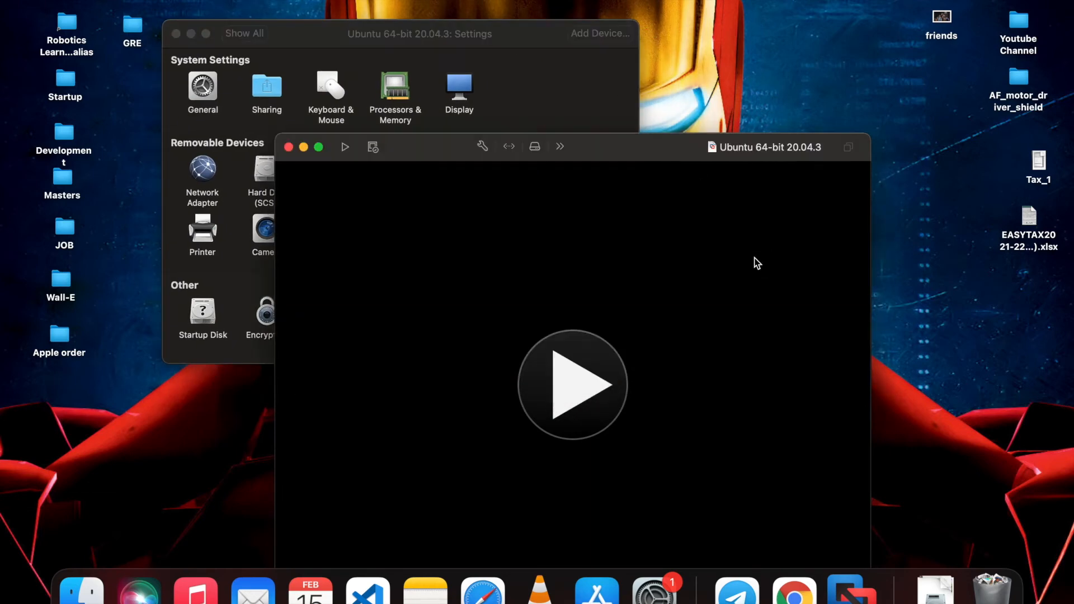
drag(667, 153, 733, 29)
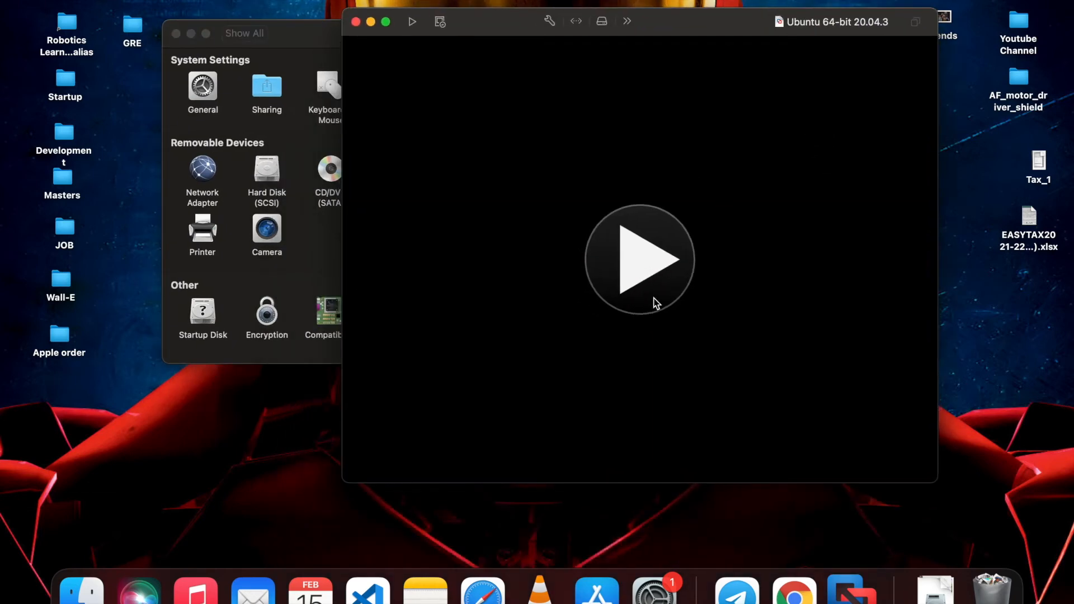
Power on the Ubuntu virtual machine and switch it to full screen
click(657, 259)
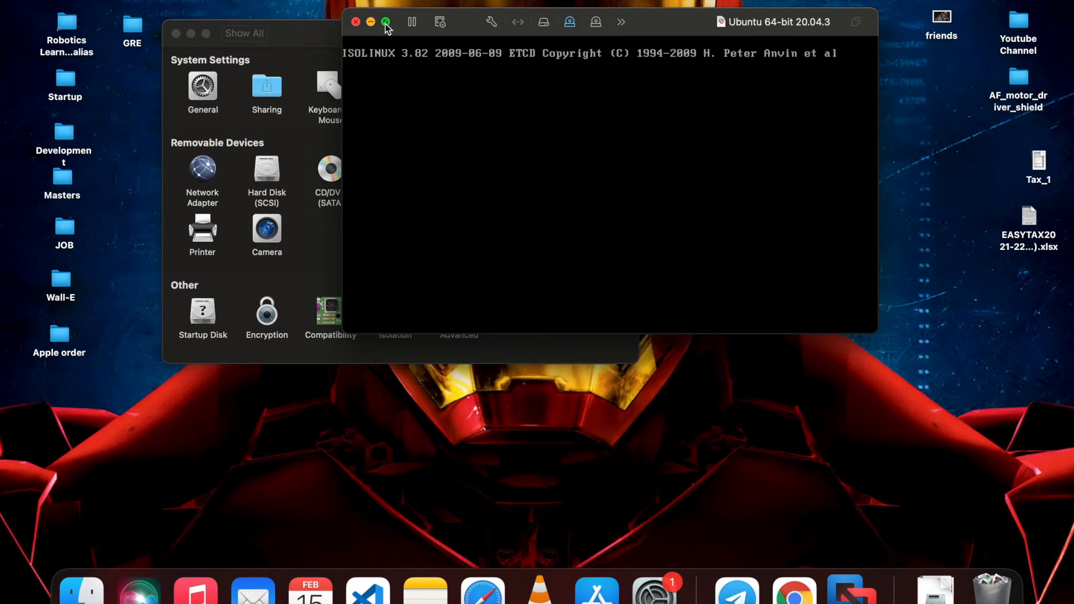
mouse_move(386, 26)
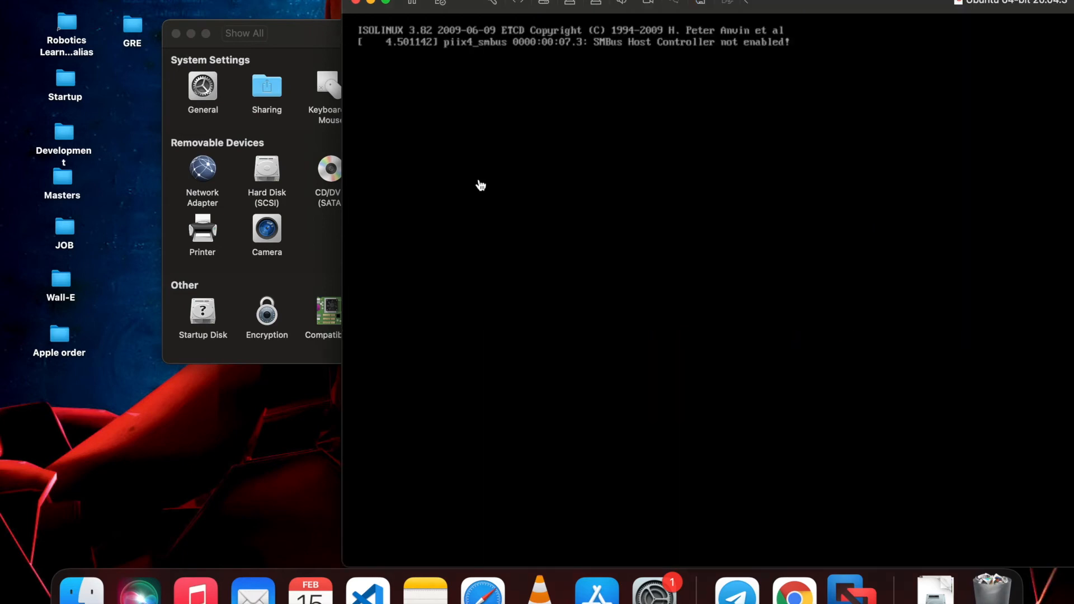
click(388, 6)
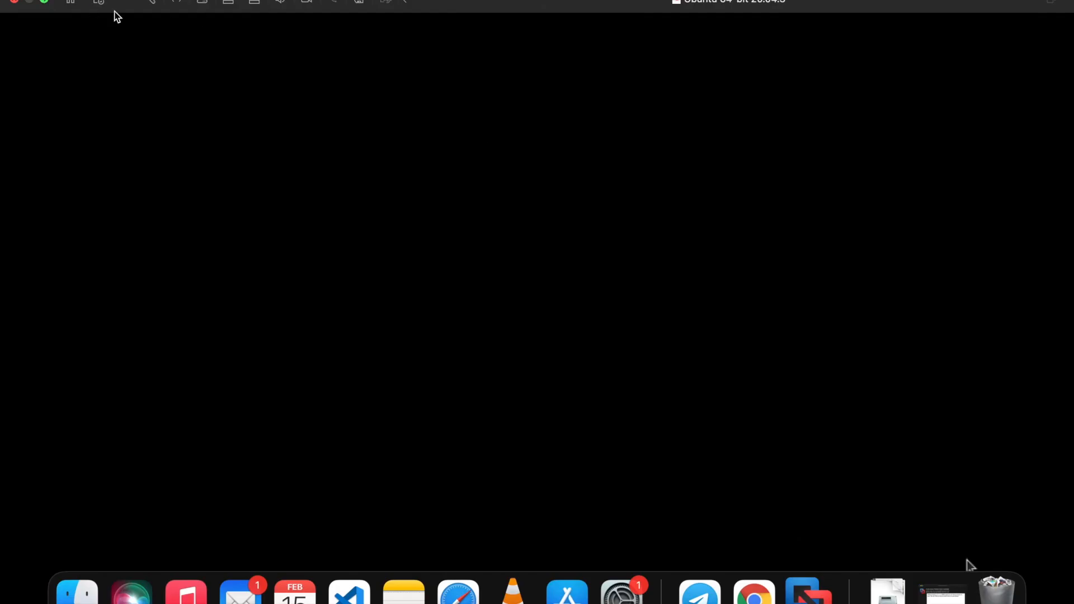
Exit and re-enter full screen, then switch Spaces back to the Ubuntu VM's login screen
click(44, 2)
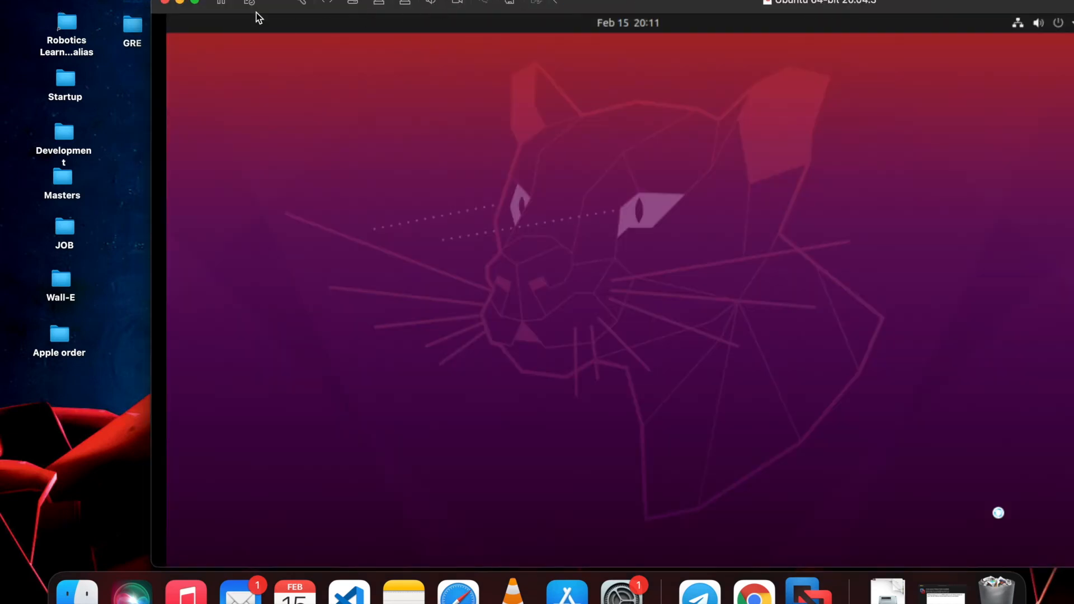
click(196, 3)
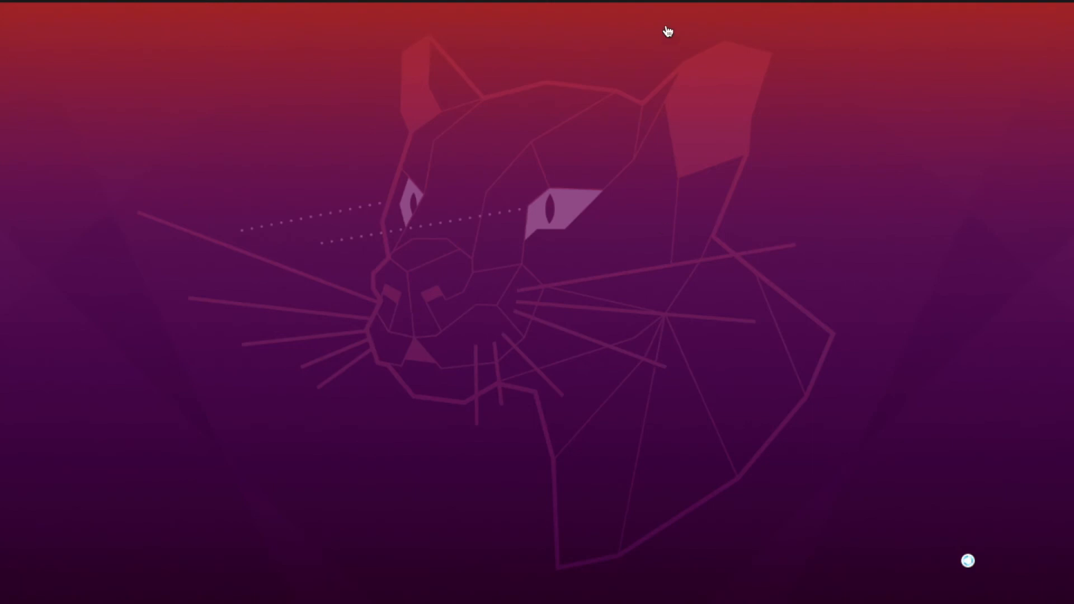
mouse_move(680, 1)
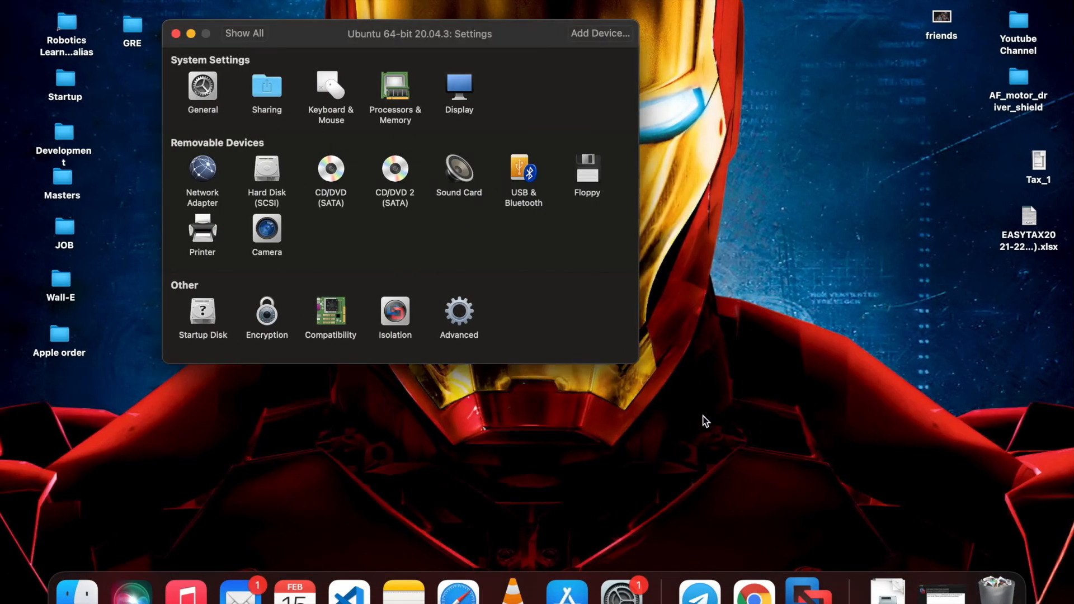
key(ctrl+Right)
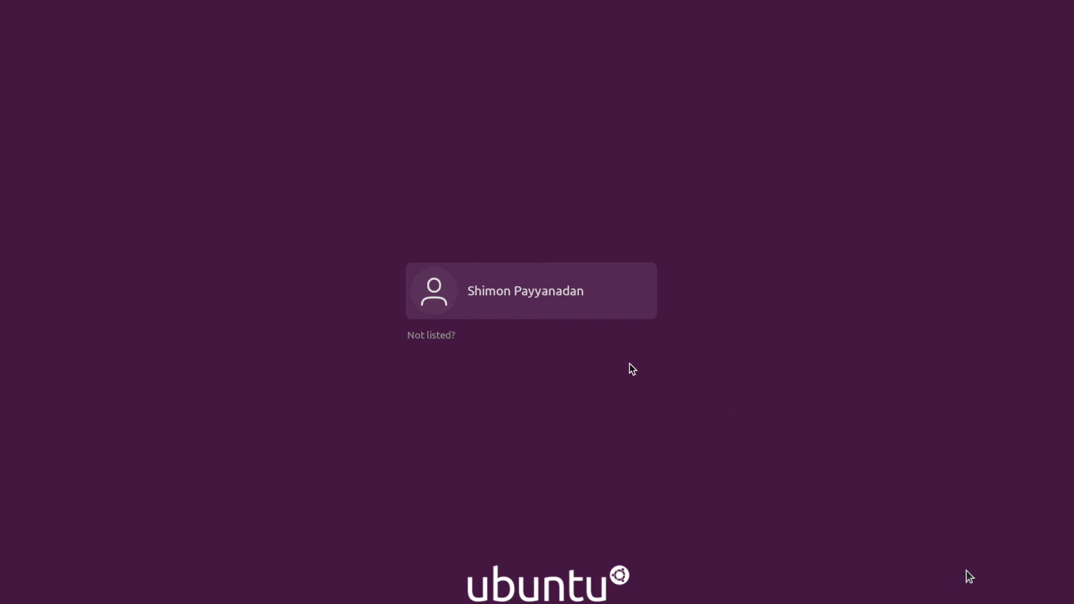
Select the user account on the Ubuntu login screen and sign in with its password
click(625, 300)
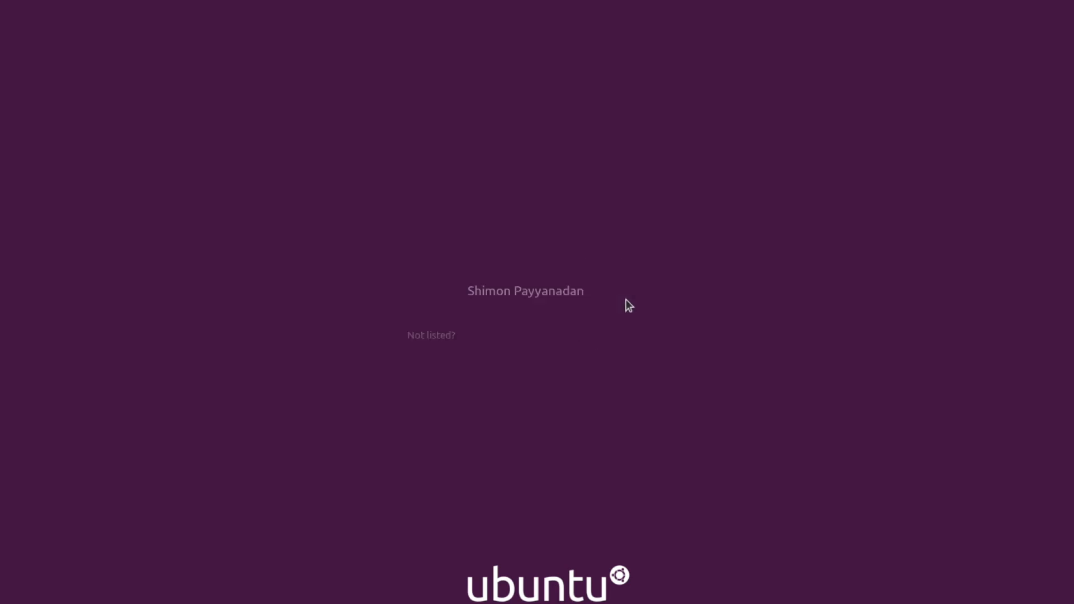
text(*************)
key(BackSpace)
key(BackSpace)
key(BackSpace)
text(****)
key(Return)
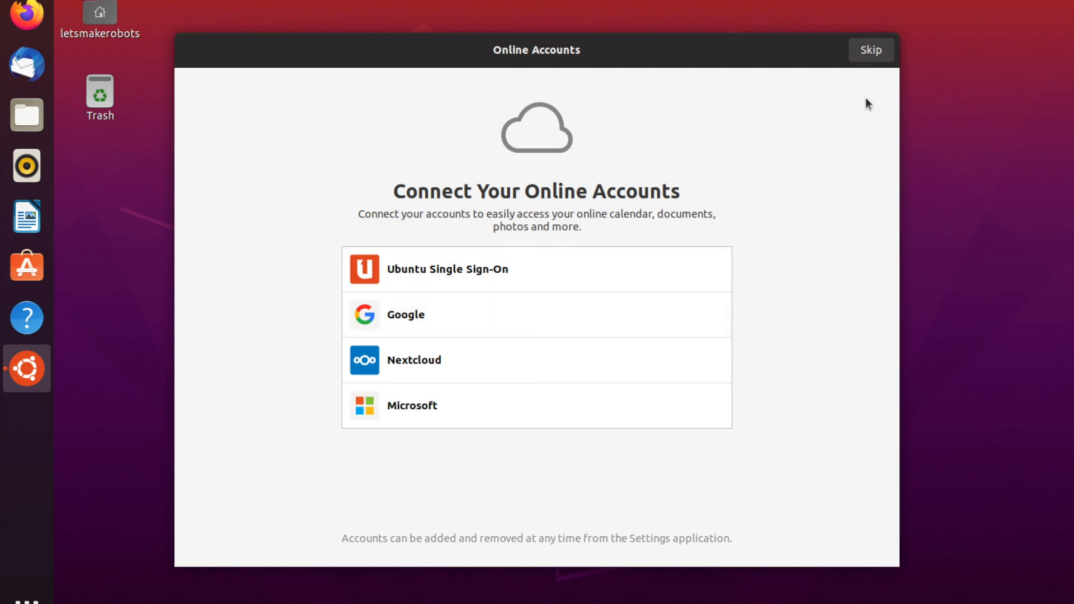
Skip online accounts and Livepatch, choose 'No, don't send system info', and finish the welcome setup
click(871, 50)
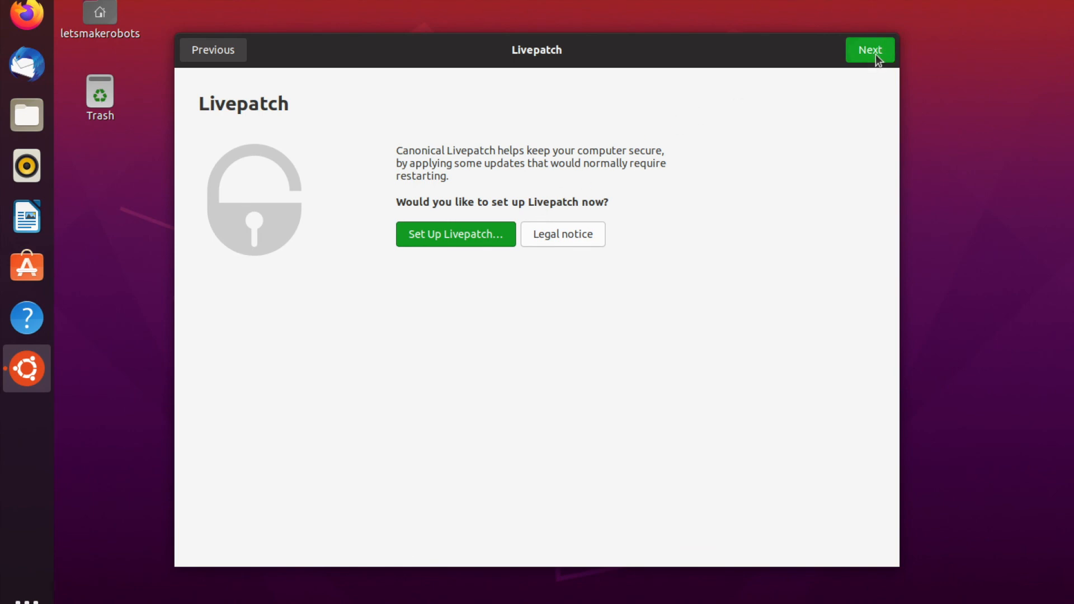
click(875, 55)
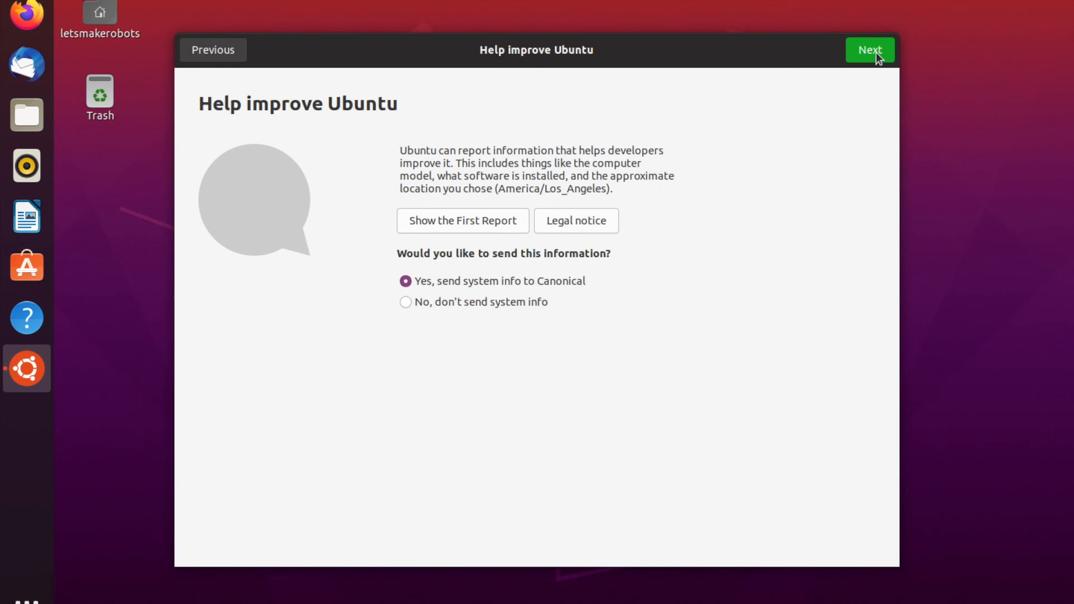
click(544, 299)
click(884, 44)
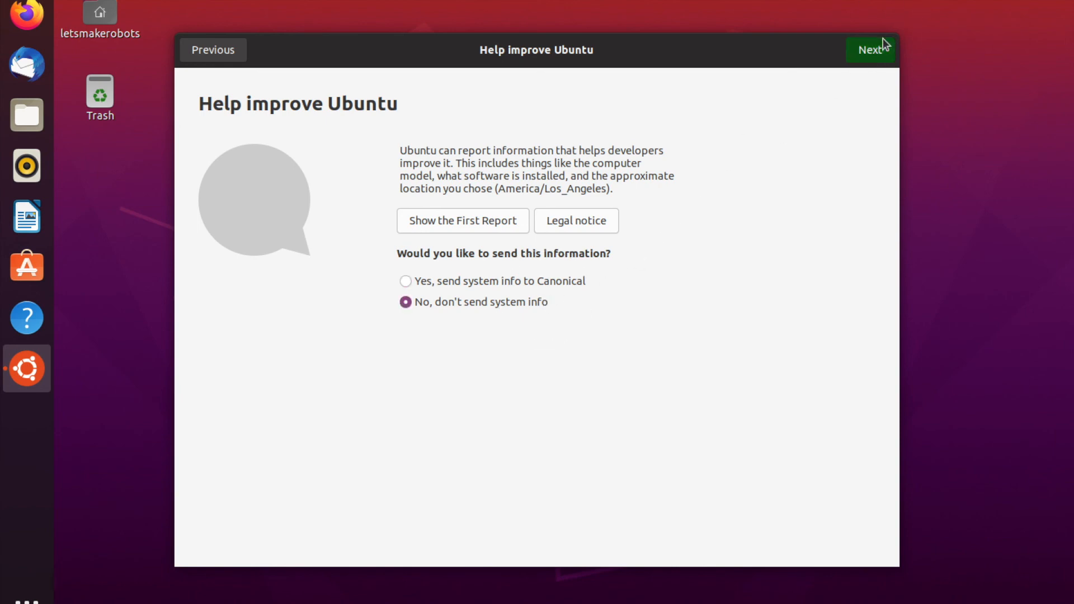
click(878, 46)
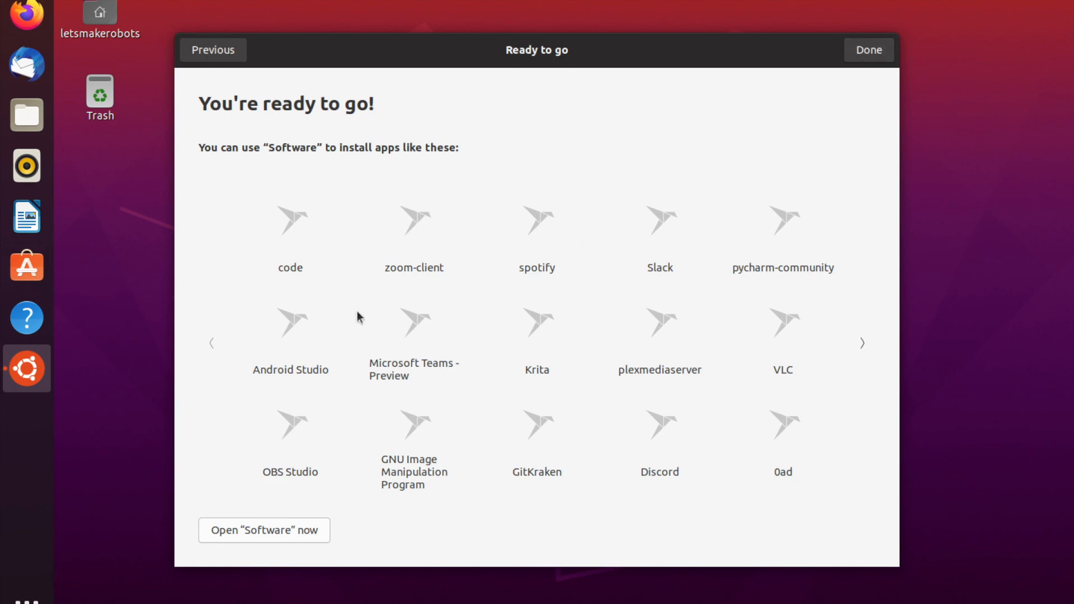
click(877, 50)
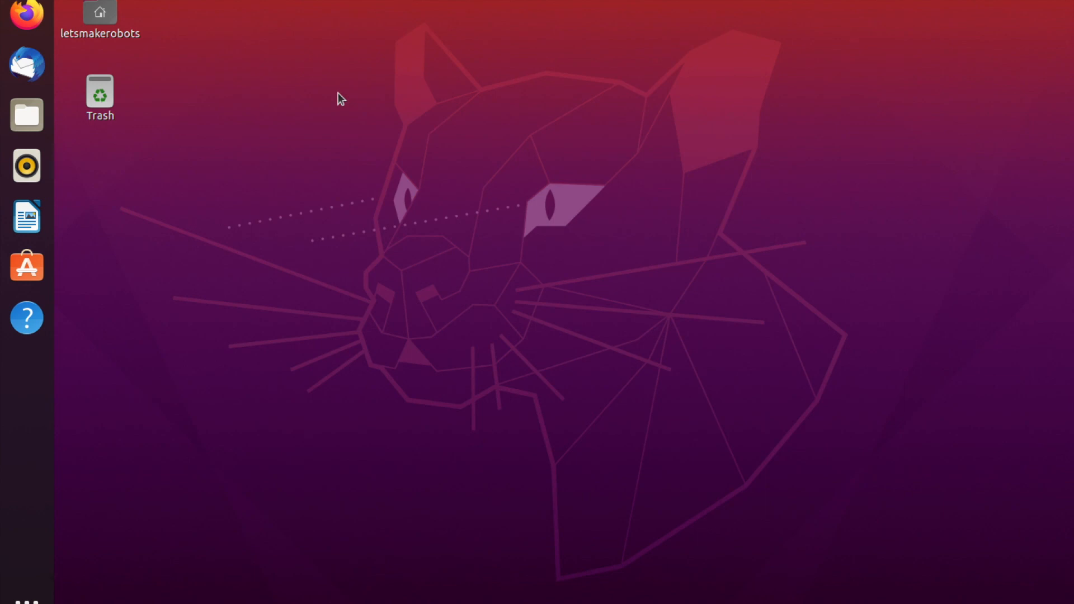
Move the Trash icon to the desktop's bottom-right corner, then search 'ter' and launch Terminal
drag(111, 99, 1049, 585)
click(975, 465)
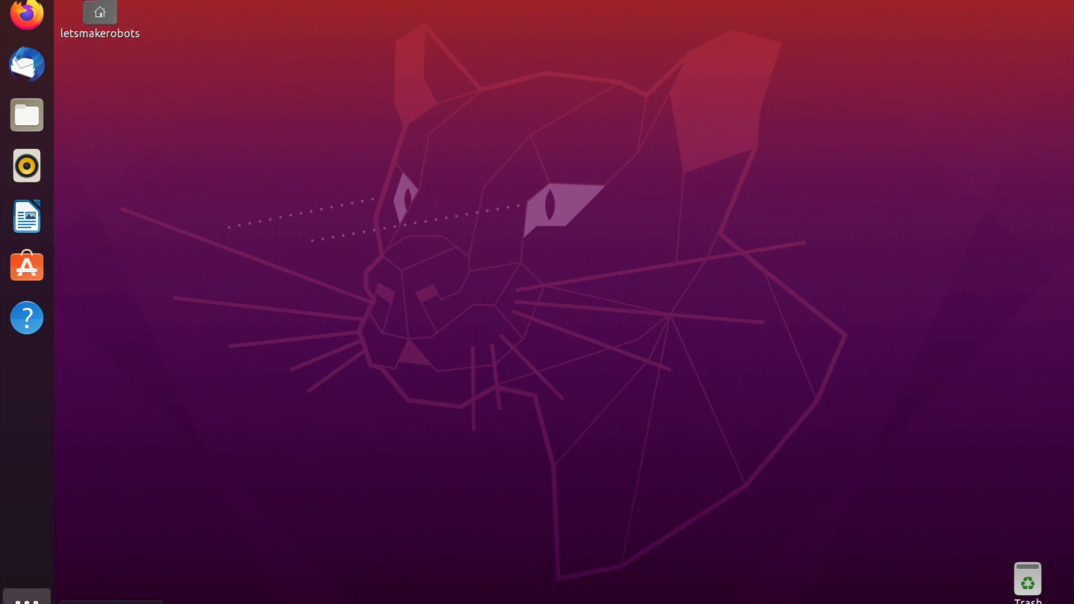
click(27, 598)
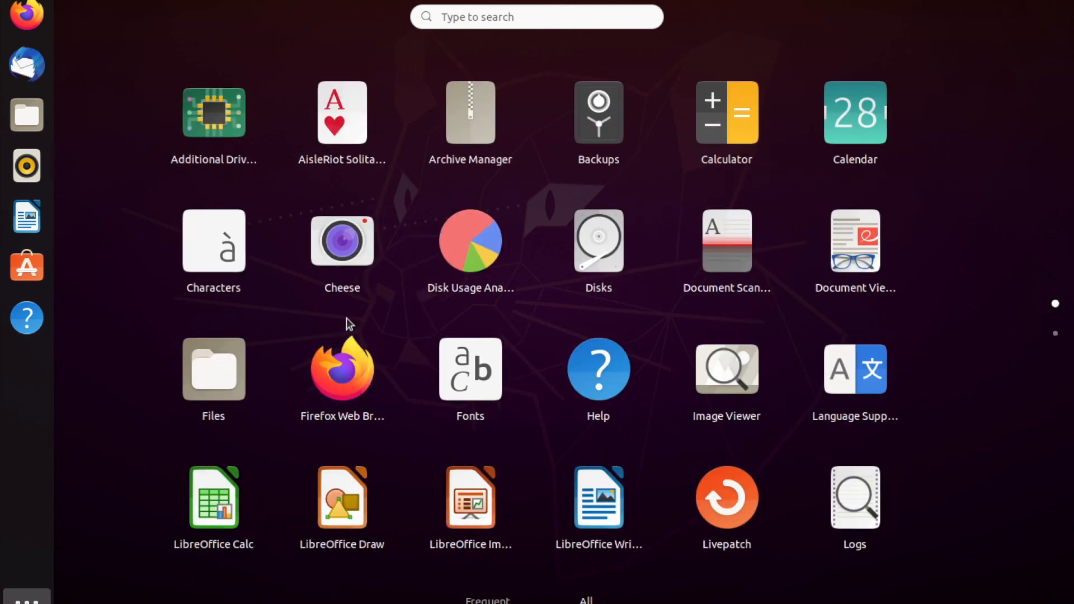
text(ter)
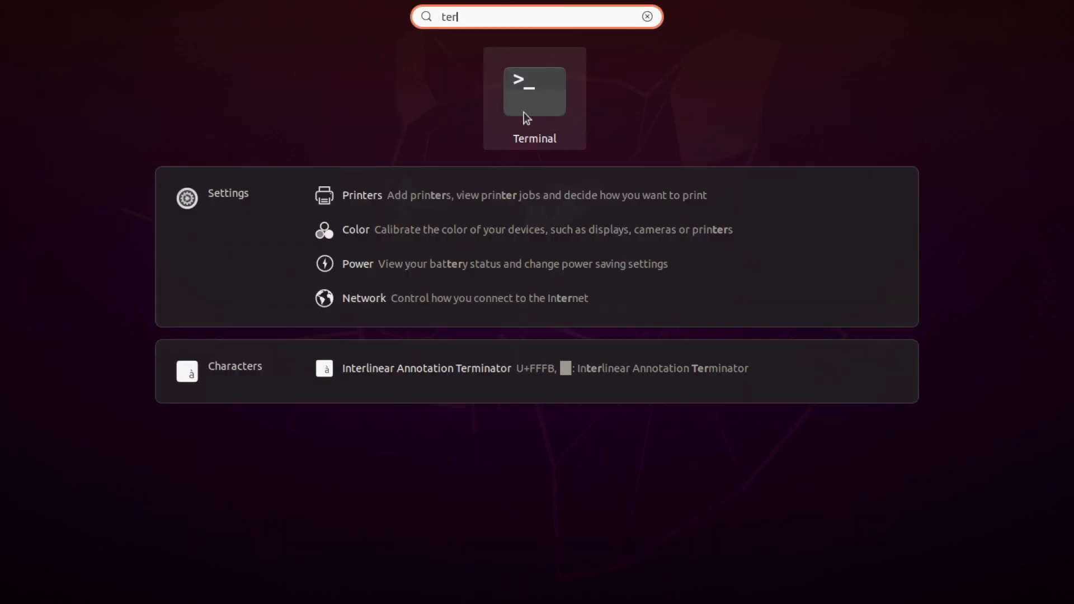
click(525, 111)
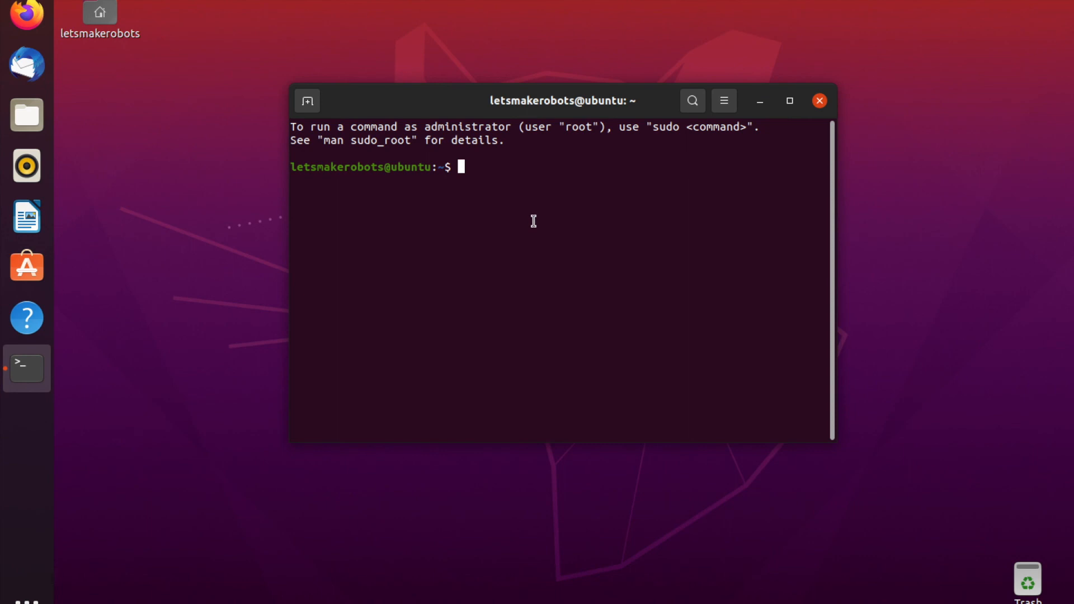